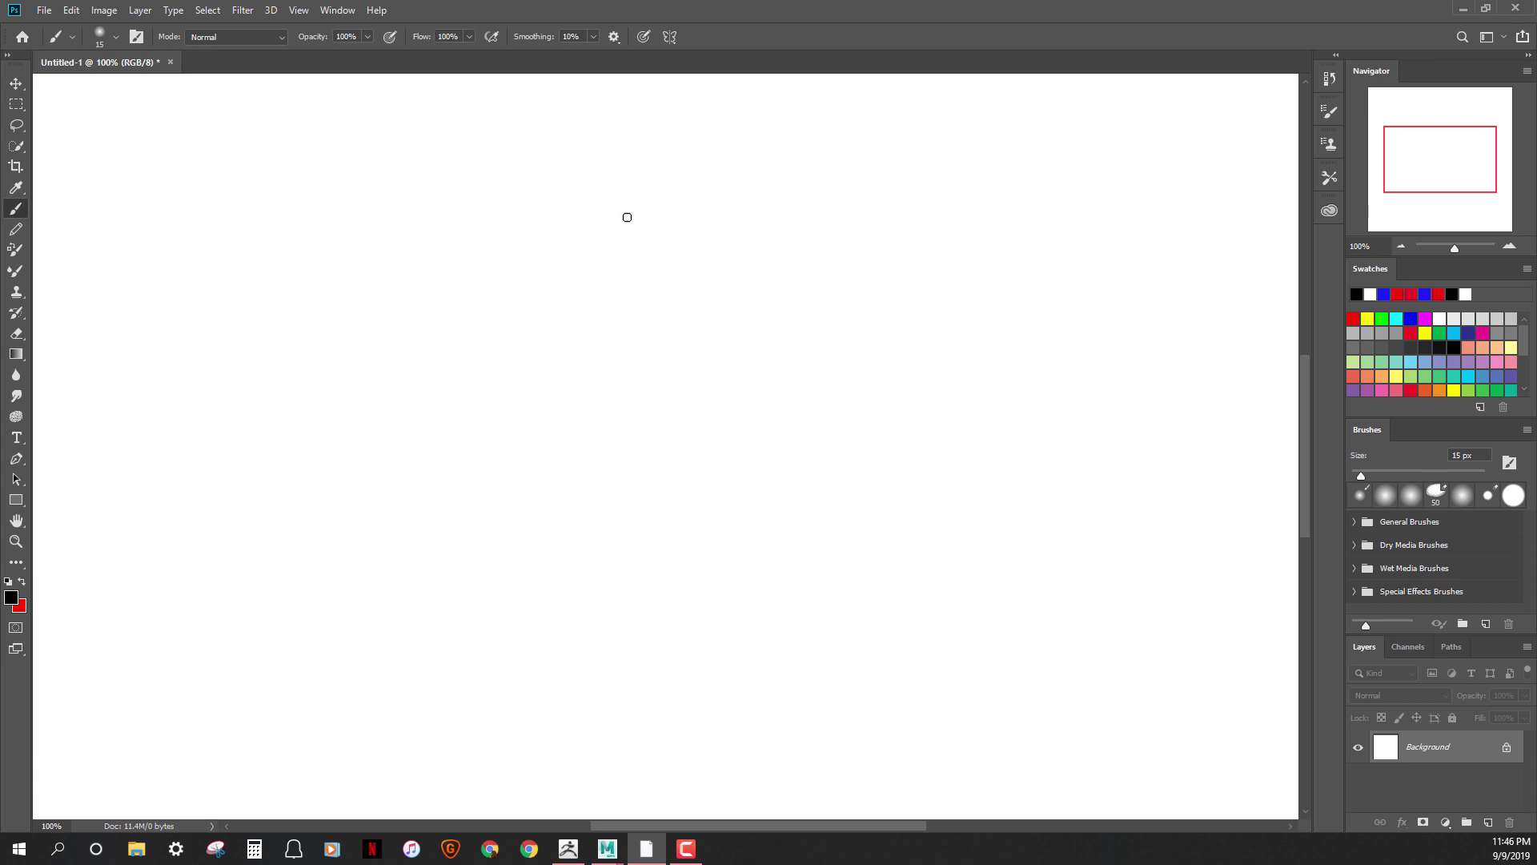
pyautogui.moveTo(627, 217); pyautogui.dragTo(478, 358)
pyautogui.moveTo(456, 435)
pyautogui.mouseDown()
pyautogui.moveTo(778, 245)
pyautogui.moveTo(396, 539)
pyautogui.moveTo(810, 277)
pyautogui.moveTo(545, 473)
pyautogui.moveTo(727, 377)
pyautogui.moveTo(851, 395)
pyautogui.mouseUp()
pyautogui.hotkey('ctrl', 'z')
pyautogui.hotkey('ctrl', 'z')
pyautogui.hotkey('ctrl', 'z')
pyautogui.moveTo(464, 211); pyautogui.dragTo(543, 169)
pyautogui.moveTo(109, 610); pyautogui.dragTo(578, 213)
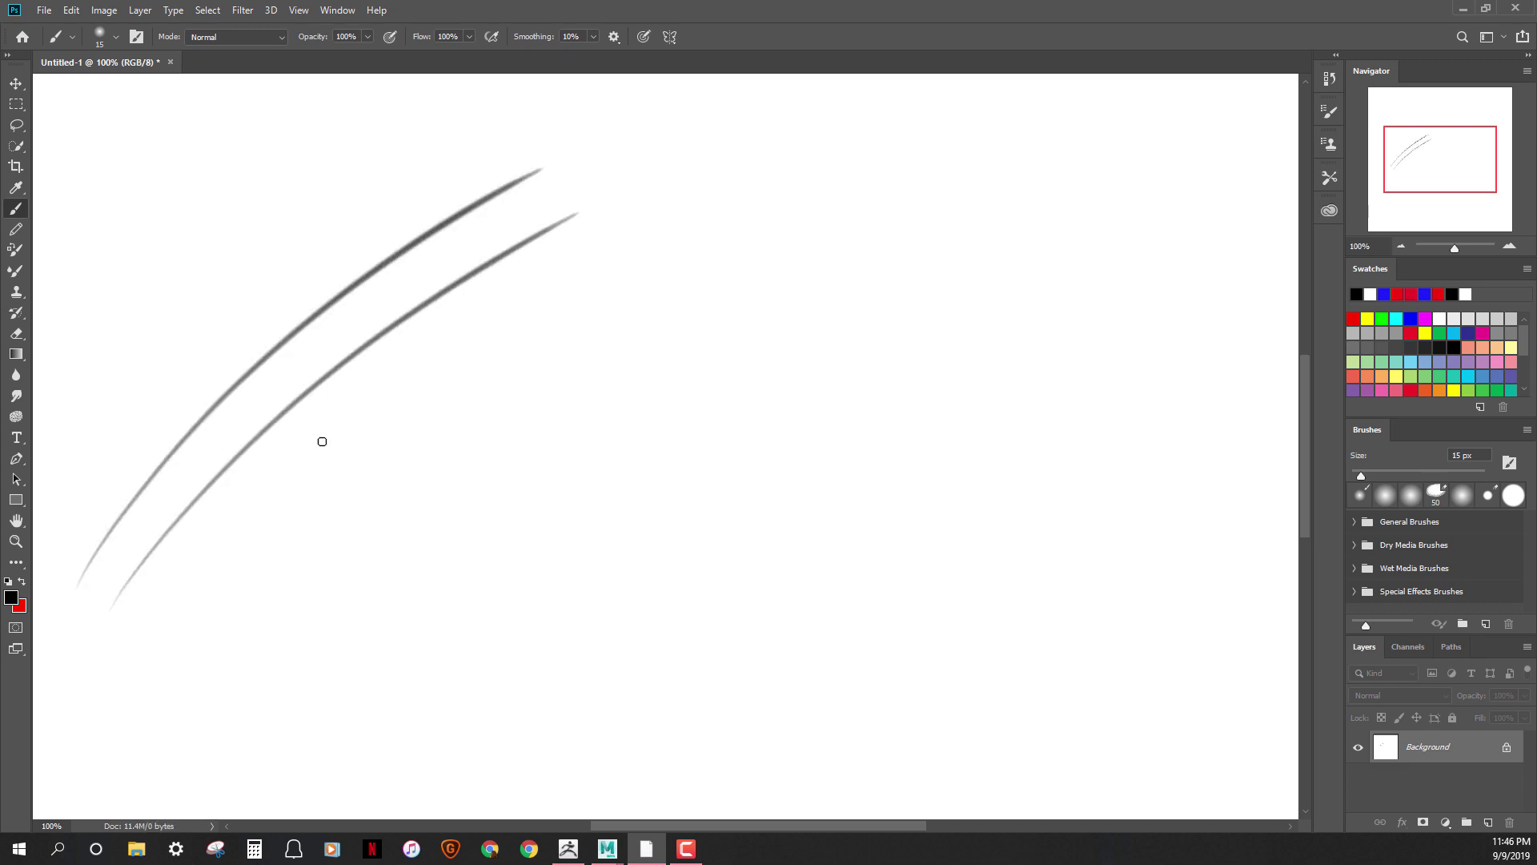
pyautogui.moveTo(156, 637); pyautogui.dragTo(628, 234)
pyautogui.moveTo(197, 658); pyautogui.dragTo(667, 261)
pyautogui.moveTo(231, 689); pyautogui.dragTo(530, 391)
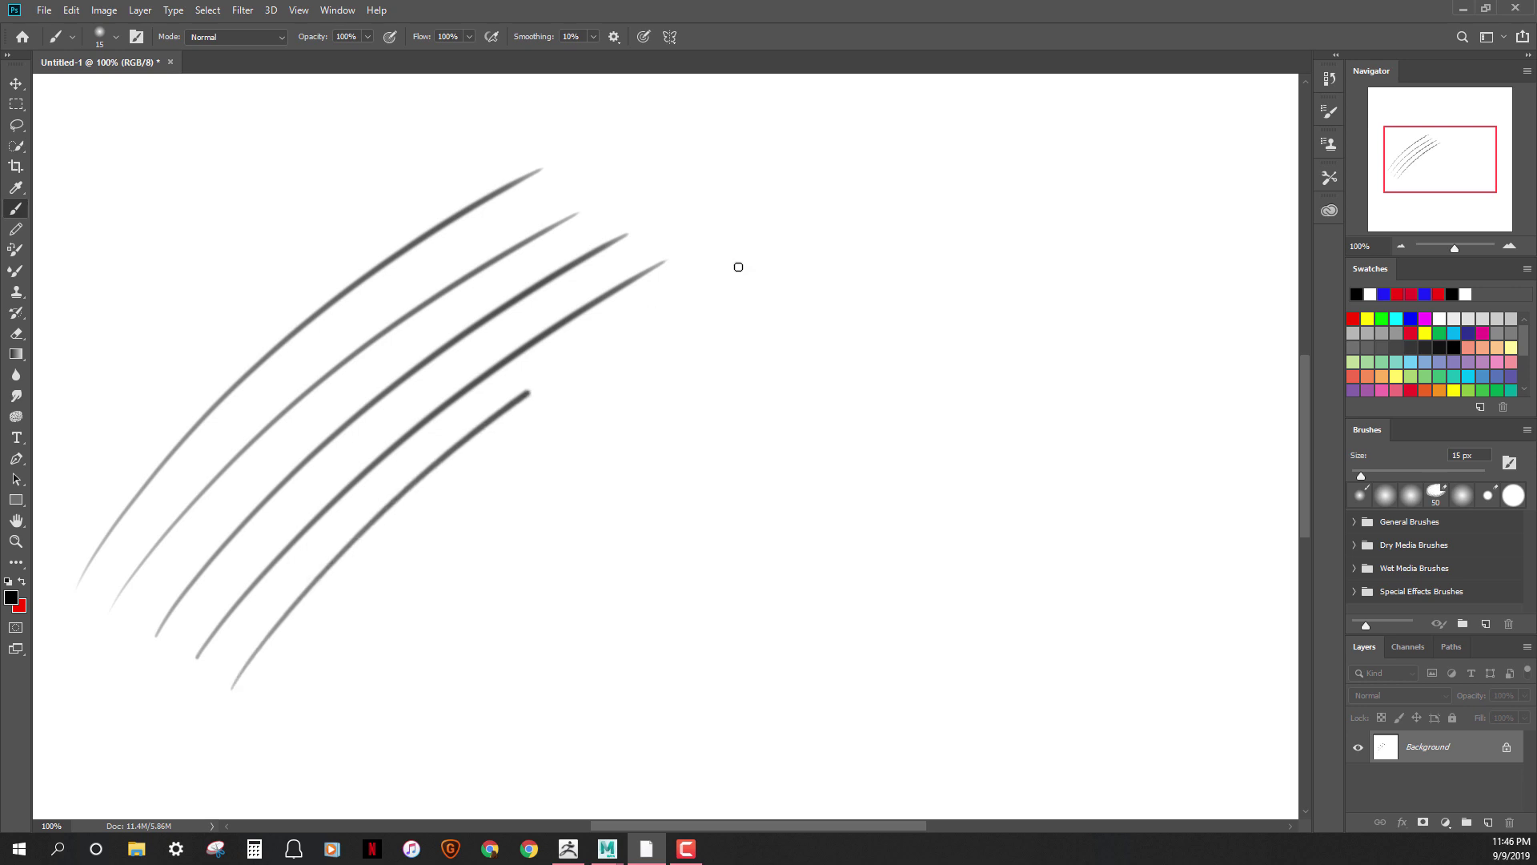
pyautogui.moveTo(276, 695); pyautogui.dragTo(749, 312)
pyautogui.moveTo(321, 726); pyautogui.dragTo(811, 340)
pyautogui.moveTo(369, 745); pyautogui.dragTo(793, 403)
pyautogui.moveTo(791, 458); pyautogui.dragTo(896, 407)
pyautogui.moveTo(455, 789); pyautogui.dragTo(957, 435)
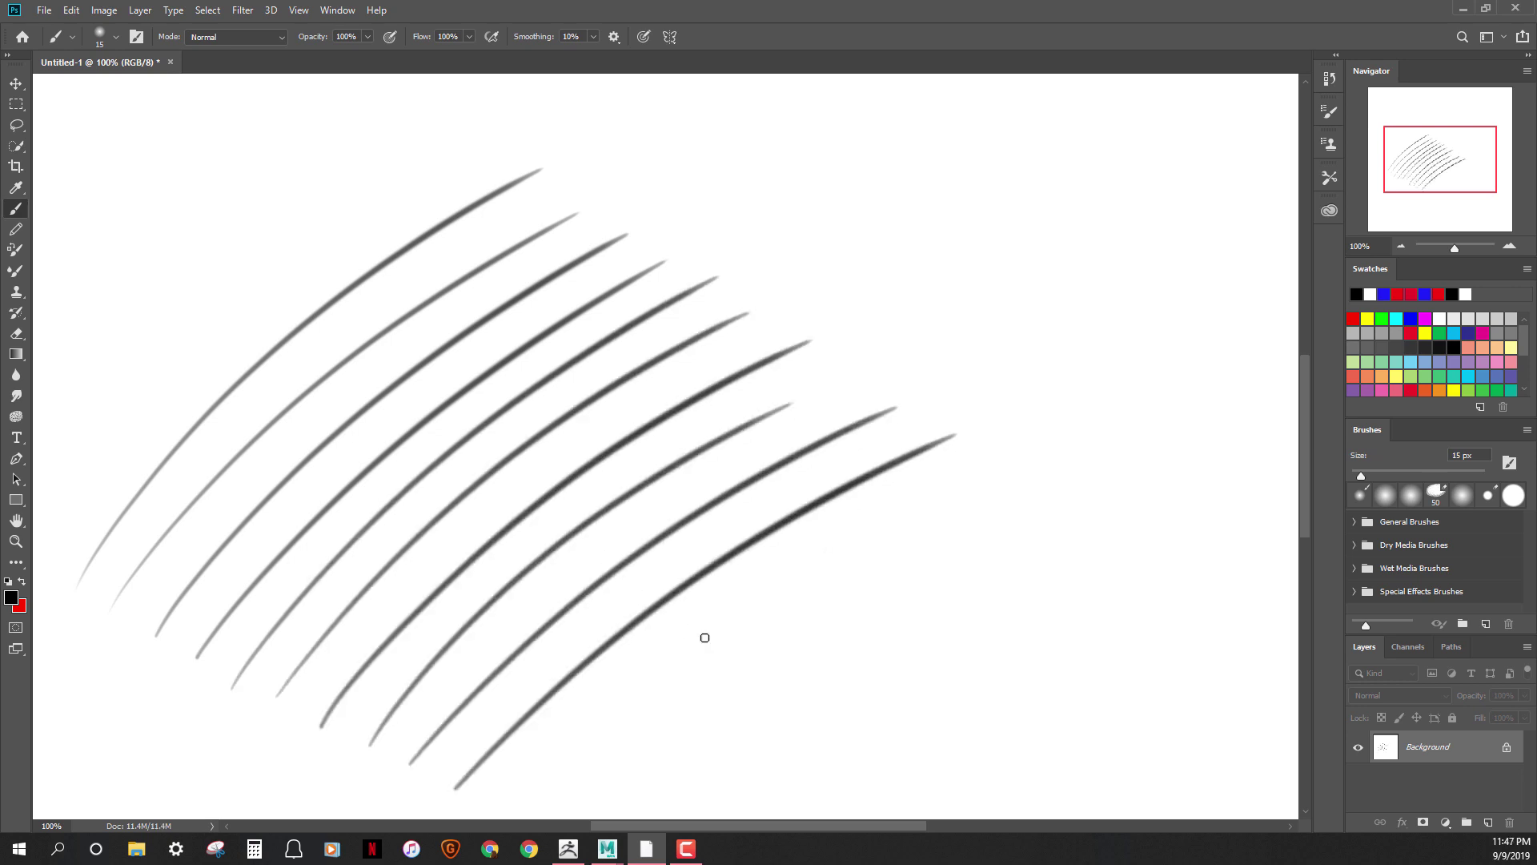
pyautogui.hotkey('ctrl', 'z')
pyautogui.hotkey('ctrl', 'z')
pyautogui.hotkey('ctrl', 'z')
pyautogui.hotkey('ctrl', 'z')
pyautogui.hotkey('ctrl', 'z')
pyautogui.hotkey('ctrl', 'z')
pyautogui.hotkey('ctrl', 'z')
pyautogui.hotkey('ctrl', 'z')
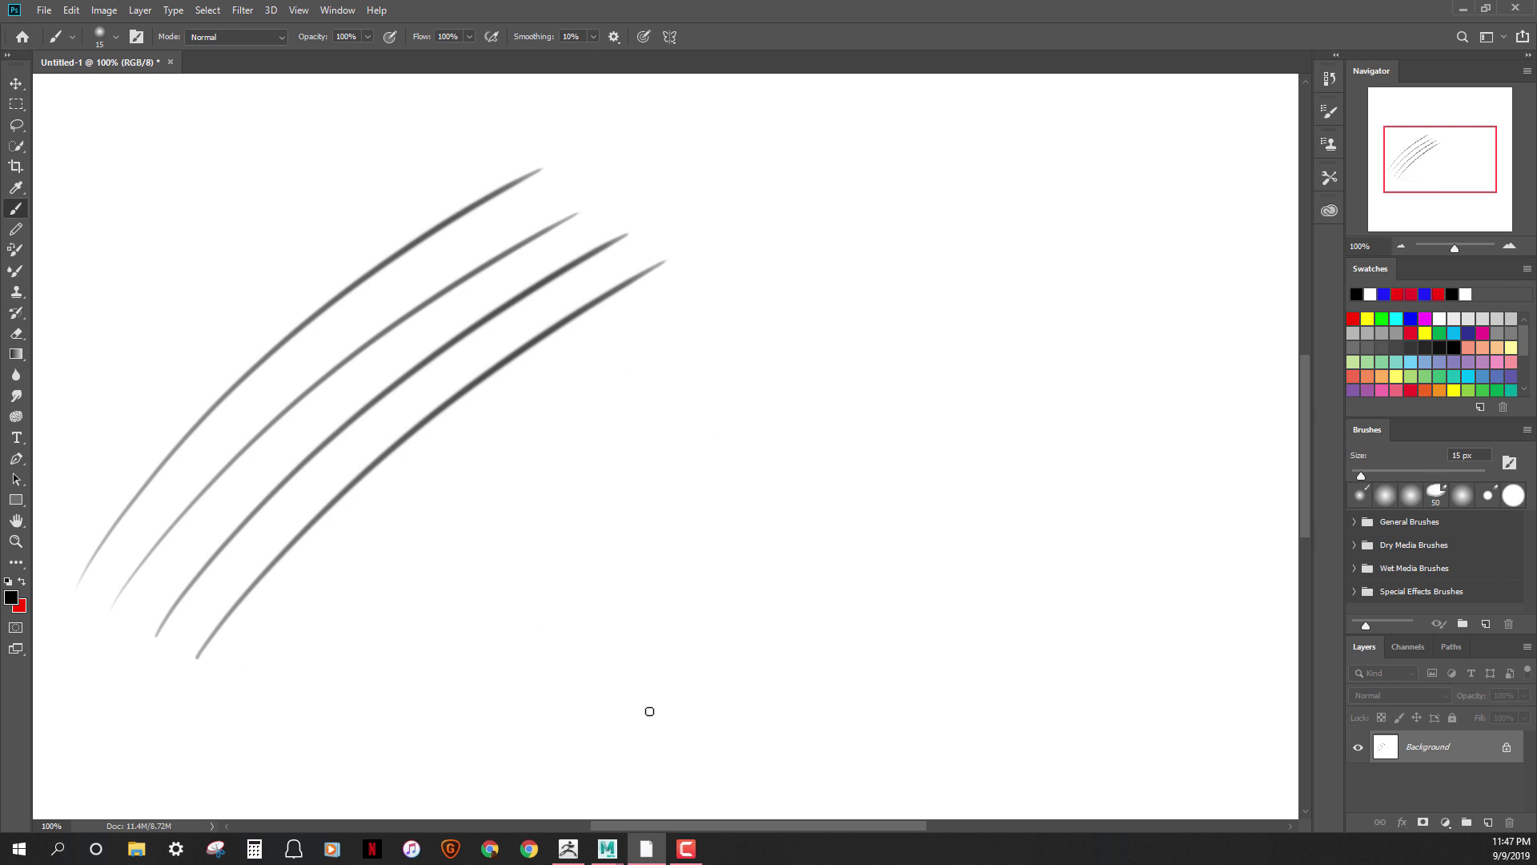
pyautogui.hotkey('ctrl', 'z')
pyautogui.hotkey('ctrl', 'z')
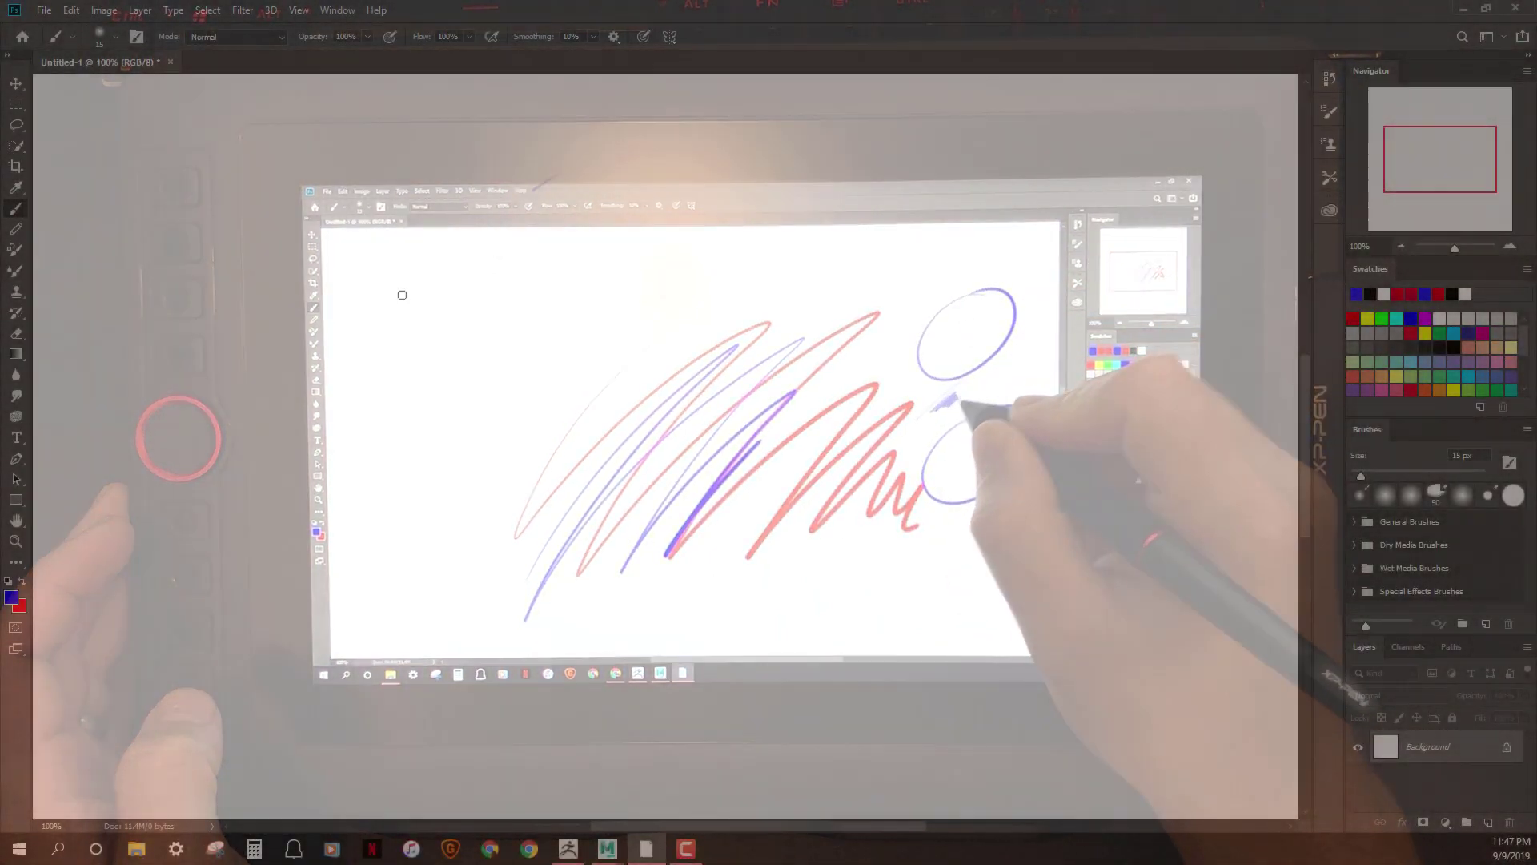
# Step: Paint three light purple pressure strokes, then undo them
pyautogui.moveTo(113, 661); pyautogui.dragTo(561, 172)
pyautogui.moveTo(160, 597)
pyautogui.mouseDown()
pyautogui.moveTo(320, 497)
pyautogui.moveTo(186, 645)
pyautogui.mouseUp()
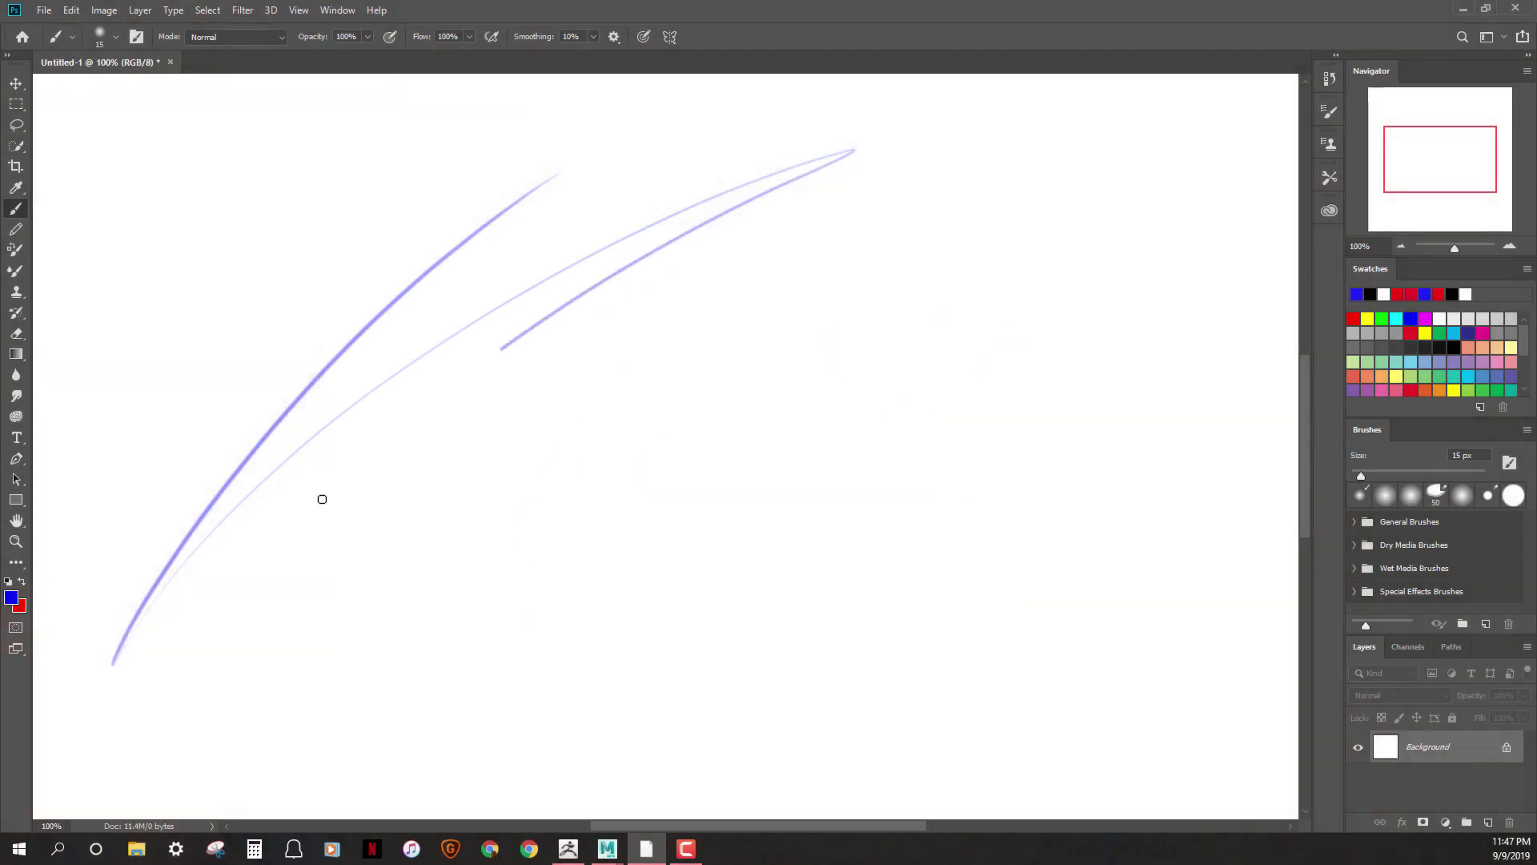
pyautogui.moveTo(136, 712); pyautogui.dragTo(539, 379)
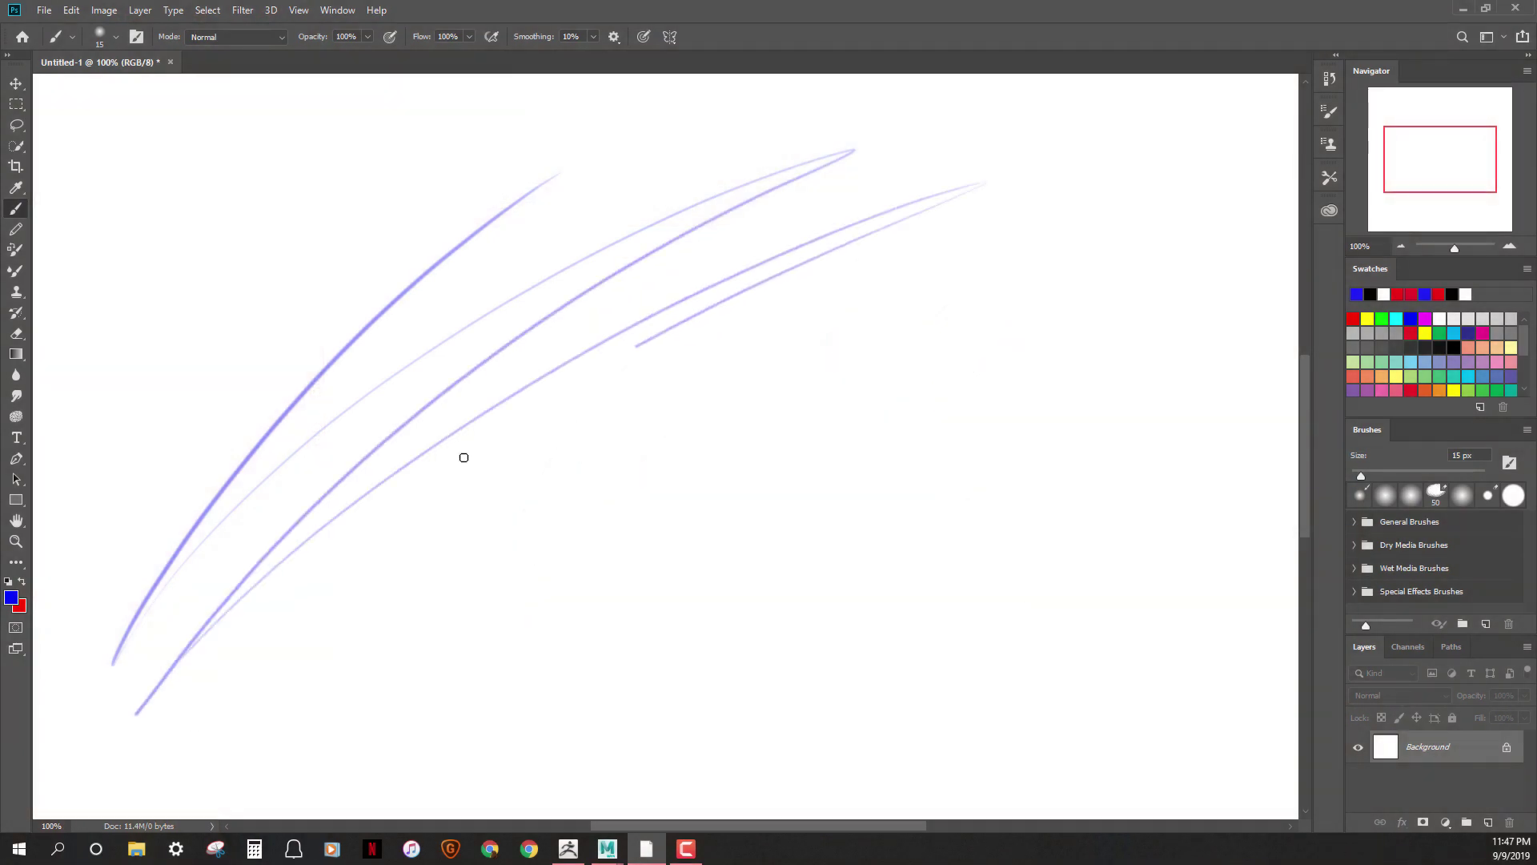
pyautogui.hotkey('ctrl', 'z')
pyautogui.hotkey('ctrl', 'z')
pyautogui.hotkey('ctrl', 'z')
pyautogui.hotkey('ctrl', 'z')
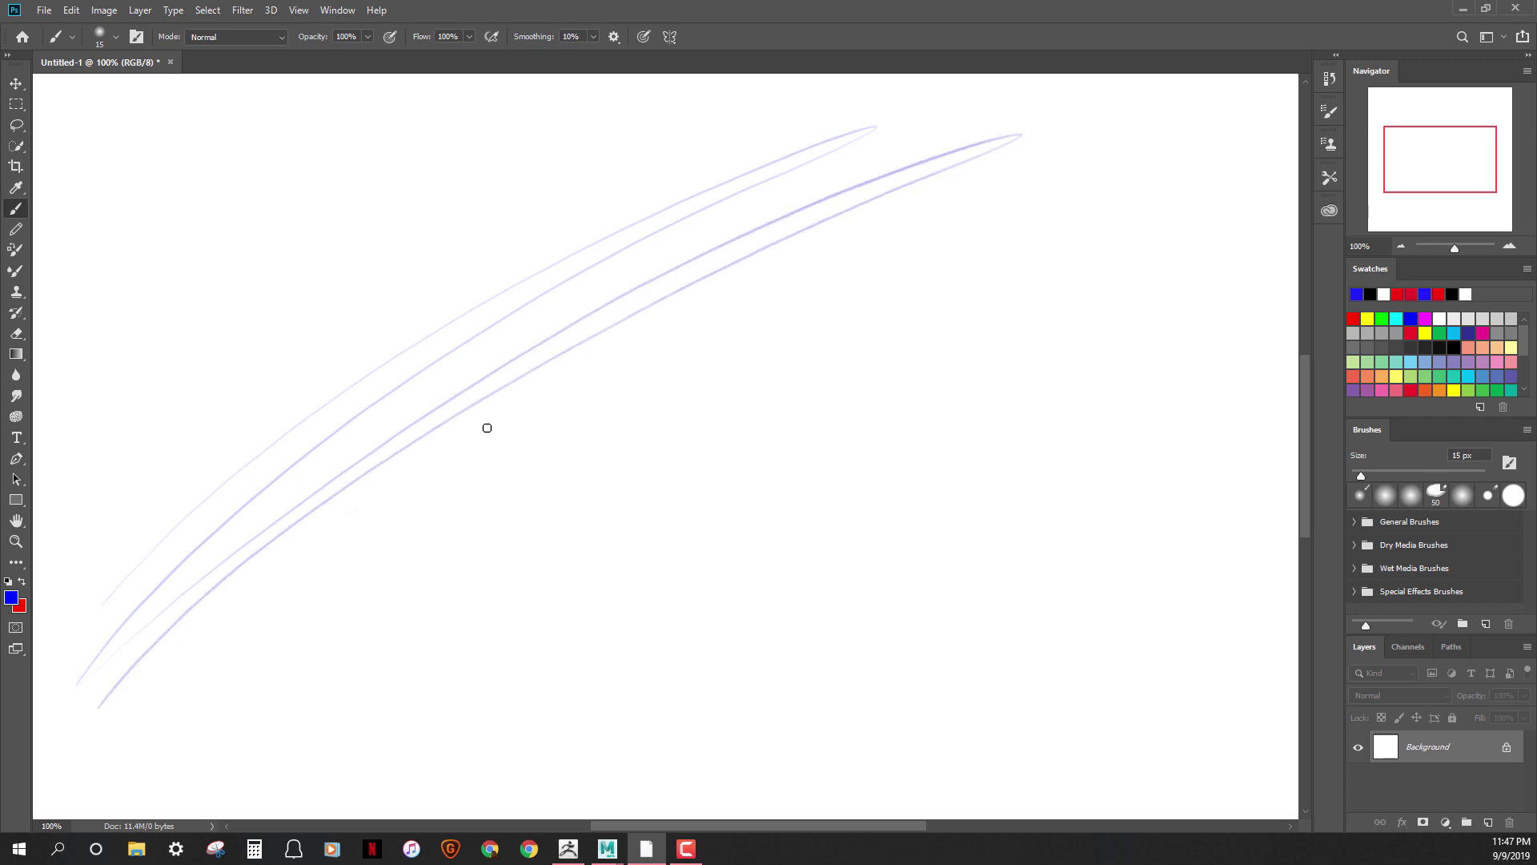
# Step: Paint faint-to-strong and thick looping blue strokes, then undo them to clear the canvas
pyautogui.moveTo(582, 379)
pyautogui.mouseDown()
pyautogui.moveTo(130, 737)
pyautogui.moveTo(767, 321)
pyautogui.mouseUp()
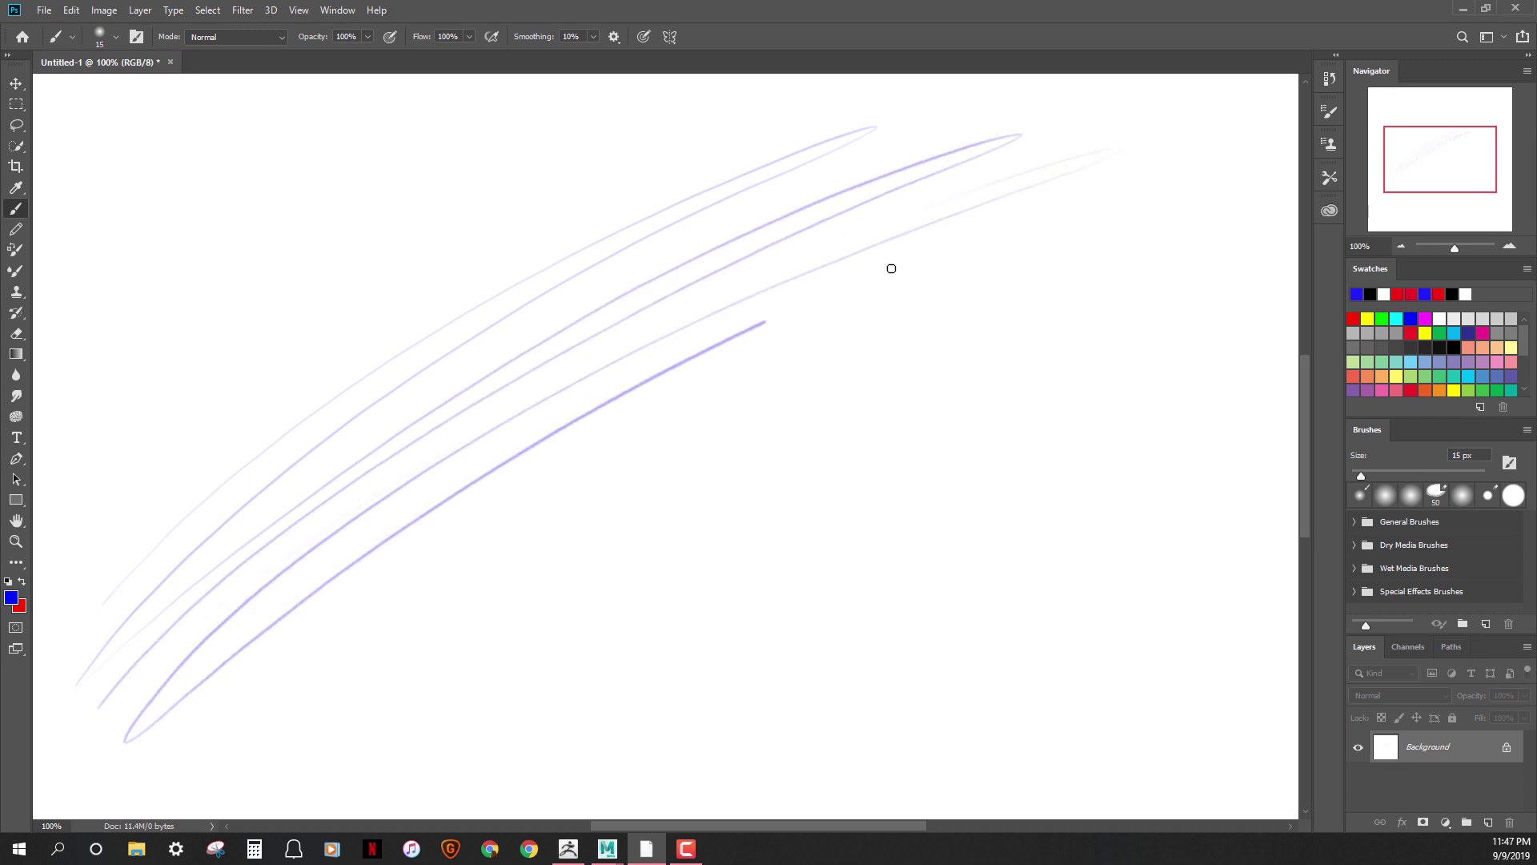
pyautogui.moveTo(150, 754)
pyautogui.mouseDown()
pyautogui.moveTo(357, 601)
pyautogui.moveTo(704, 473)
pyautogui.mouseUp()
pyautogui.moveTo(233, 796)
pyautogui.mouseDown()
pyautogui.moveTo(1050, 385)
pyautogui.moveTo(907, 481)
pyautogui.mouseUp()
pyautogui.moveTo(1104, 414); pyautogui.dragTo(1123, 406)
pyautogui.hotkey('ctrl', 'z')
pyautogui.hotkey('ctrl', 'z')
pyautogui.hotkey('ctrl', 'z')
pyautogui.hotkey('ctrl', 'z')
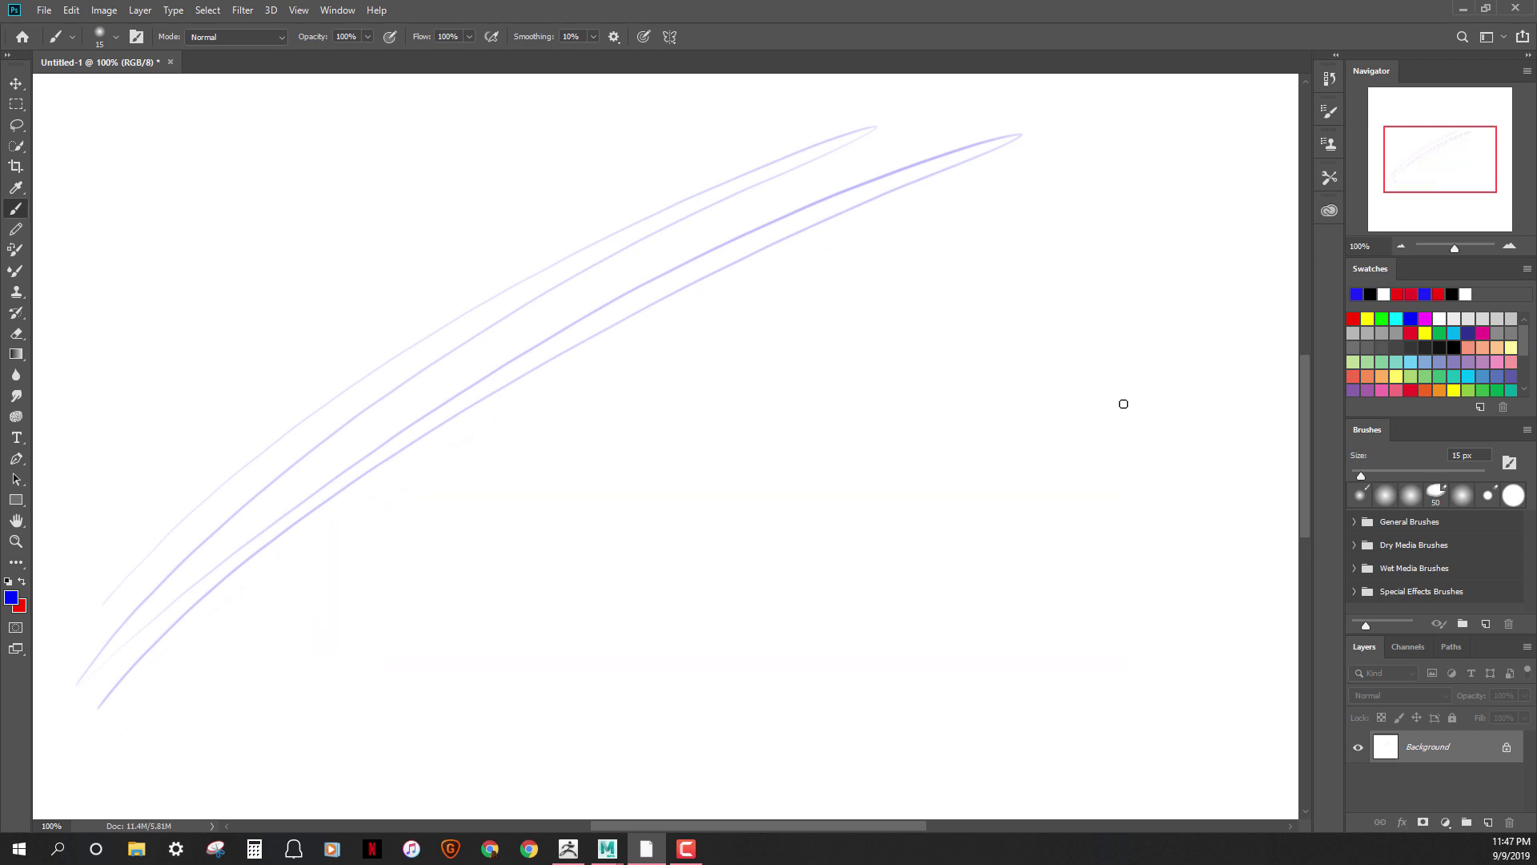
pyautogui.hotkey('ctrl', 'z')
pyautogui.hotkey('ctrl', 'z')
pyautogui.hotkey('ctrl', 'z')
pyautogui.hotkey('ctrl', 'z')
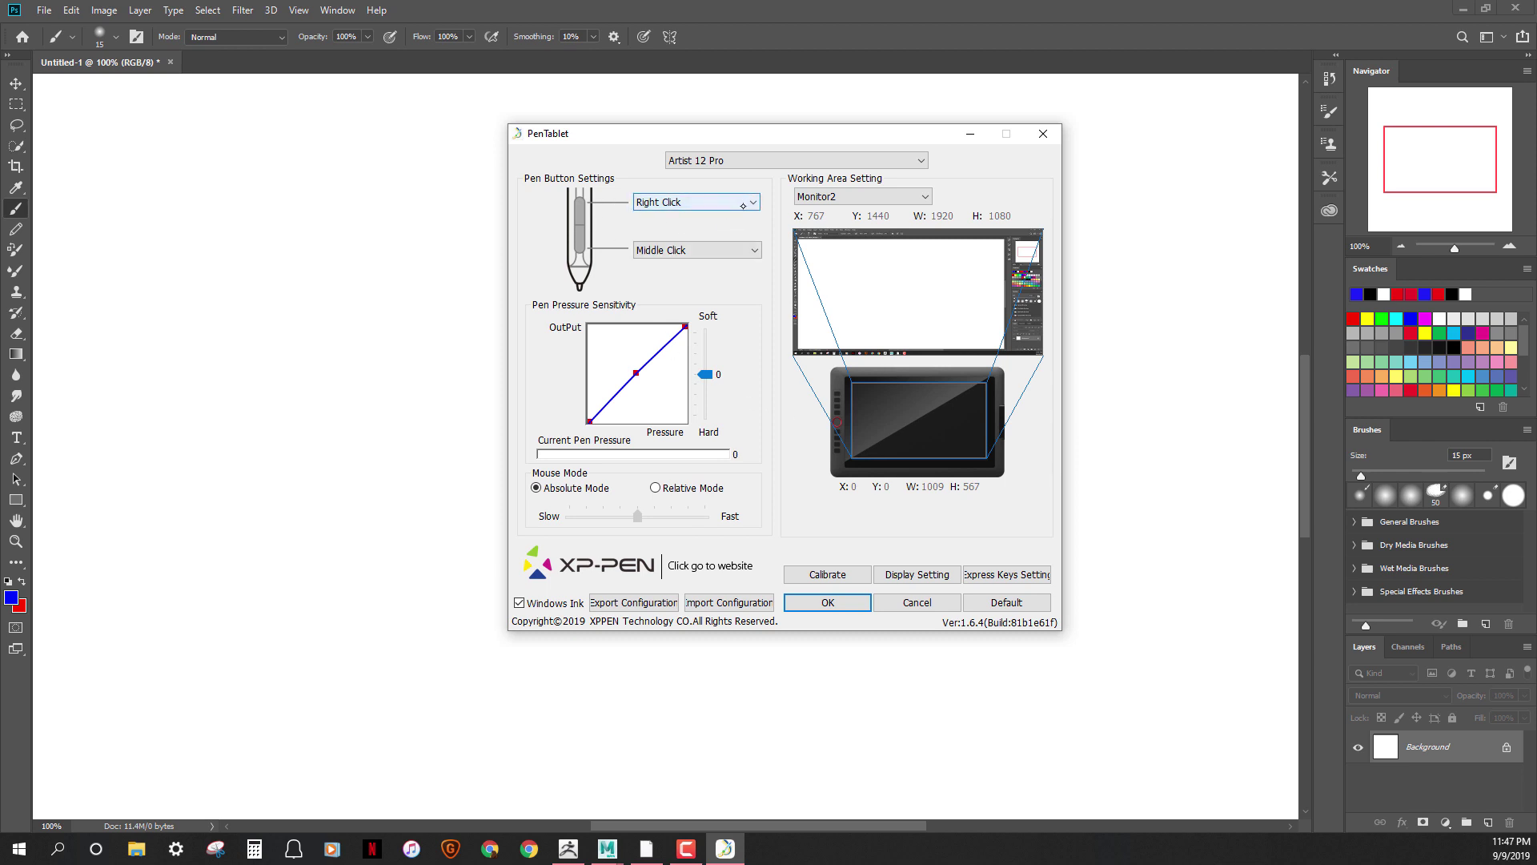
# Step: Keep the upper pen button as Right Click and the lower as Middle Click
pyautogui.click(744, 205)
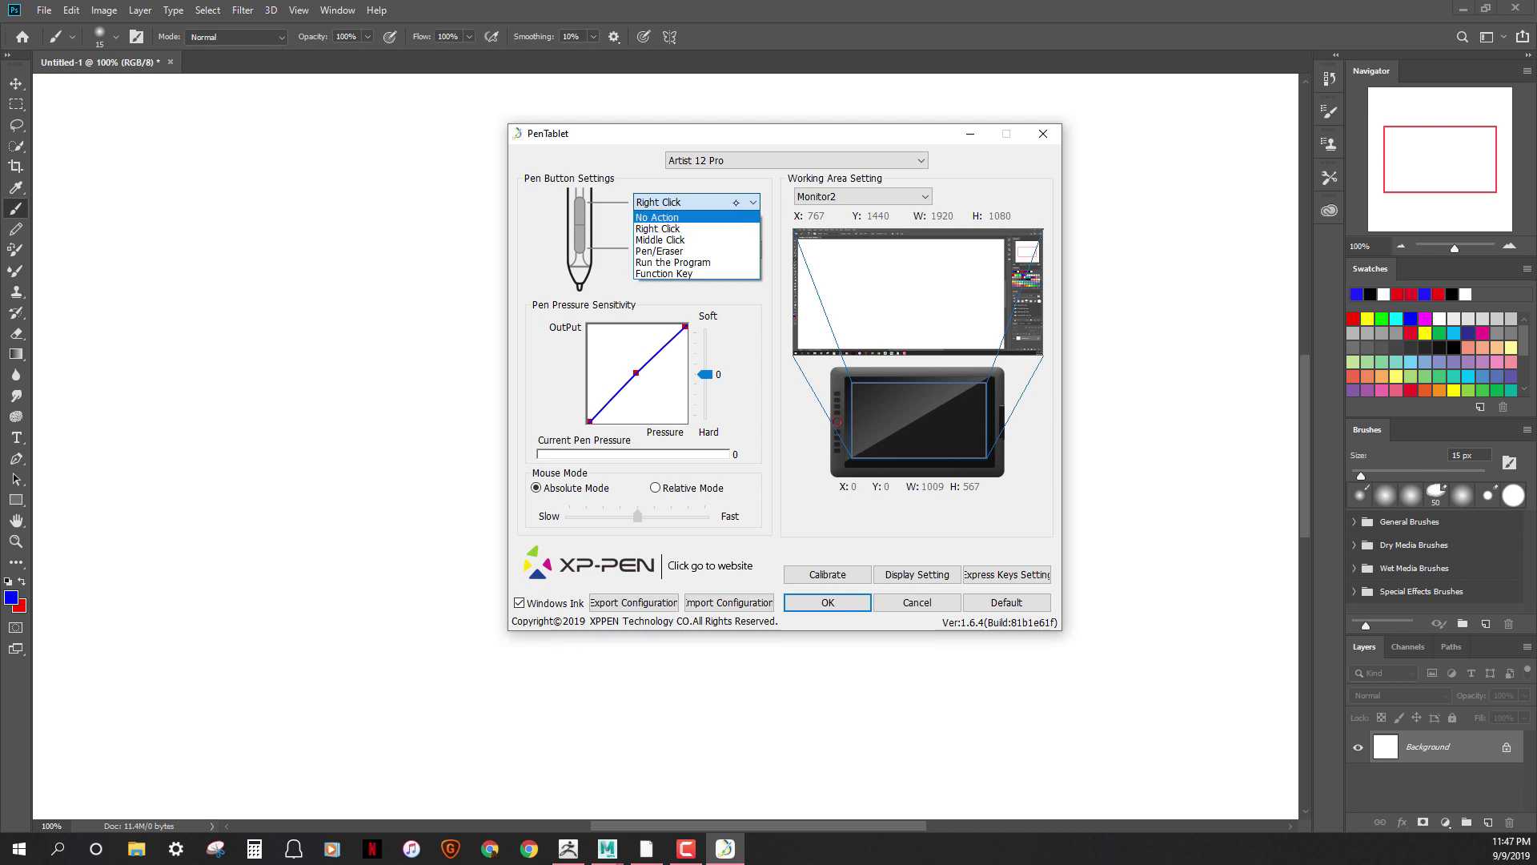
pyautogui.click(584, 286)
pyautogui.click(695, 252)
pyautogui.click(694, 255)
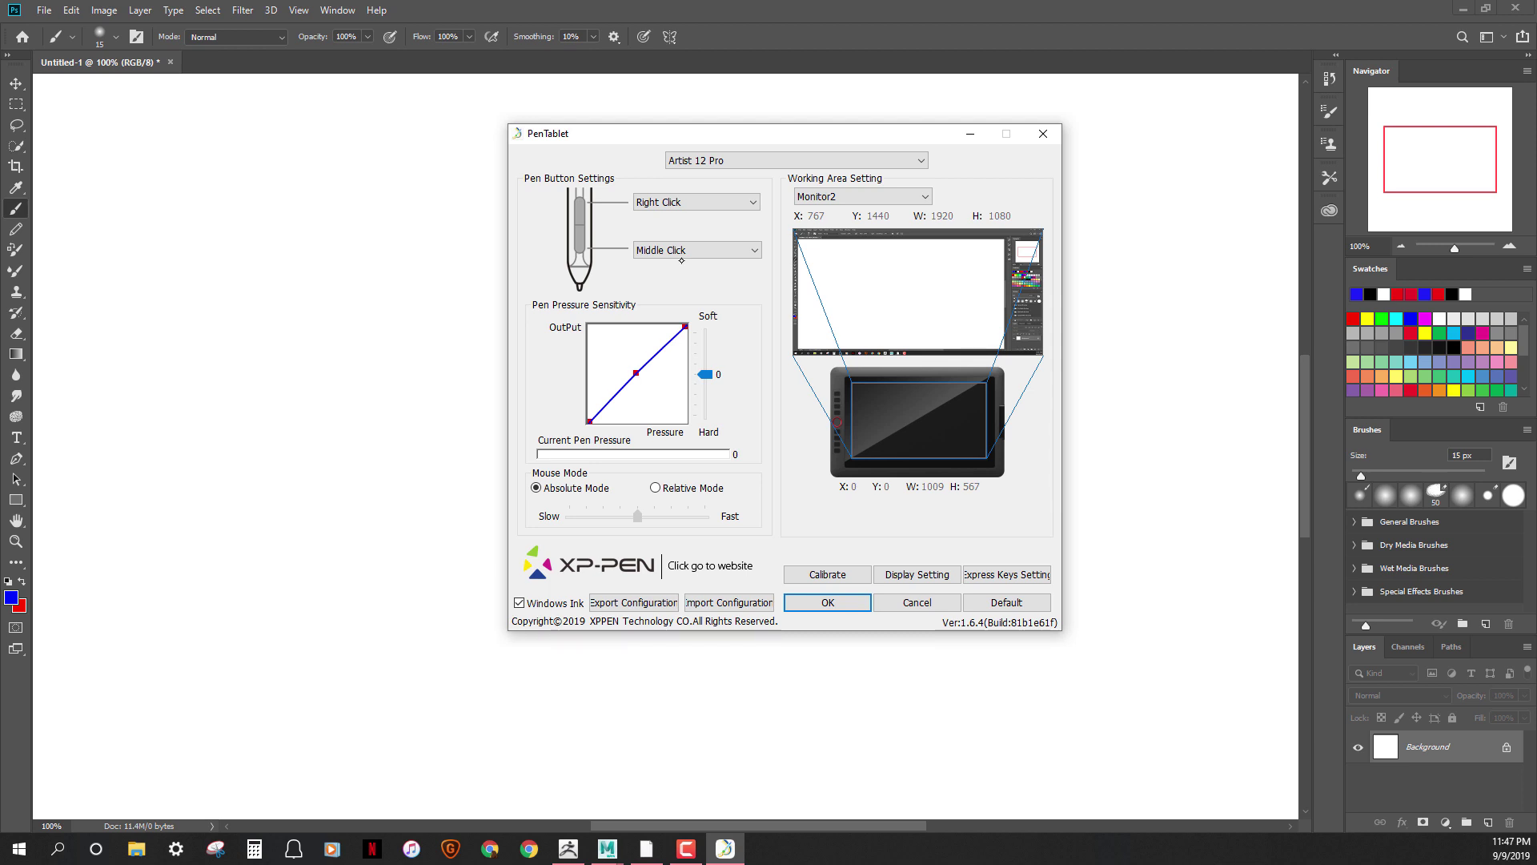
# Step: Switch to the Maya window holding the sphere scene
pyautogui.click(828, 602)
pyautogui.moveTo(606, 848)
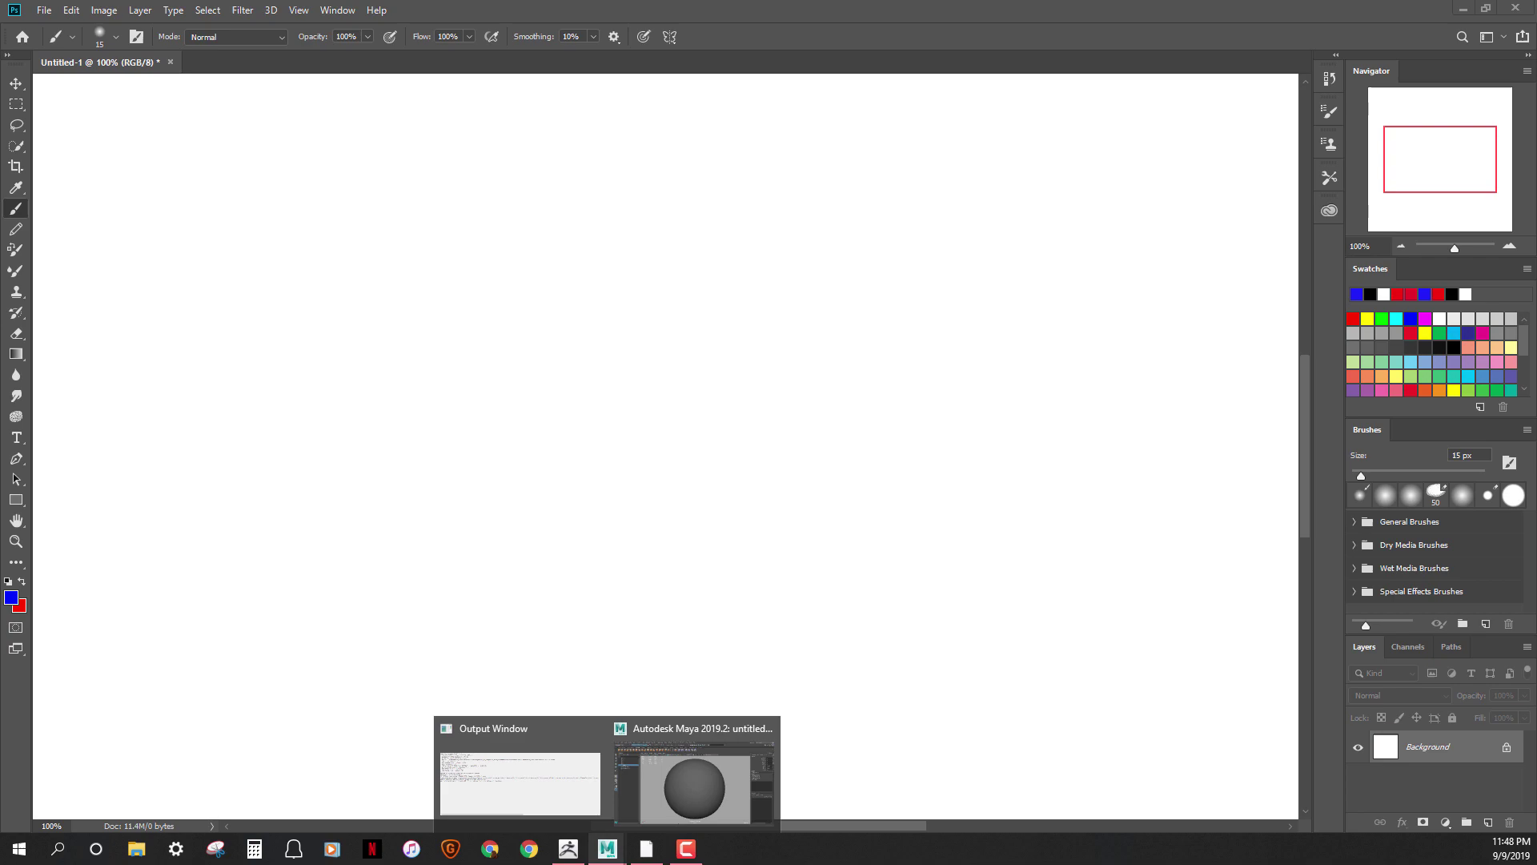
pyautogui.click(694, 772)
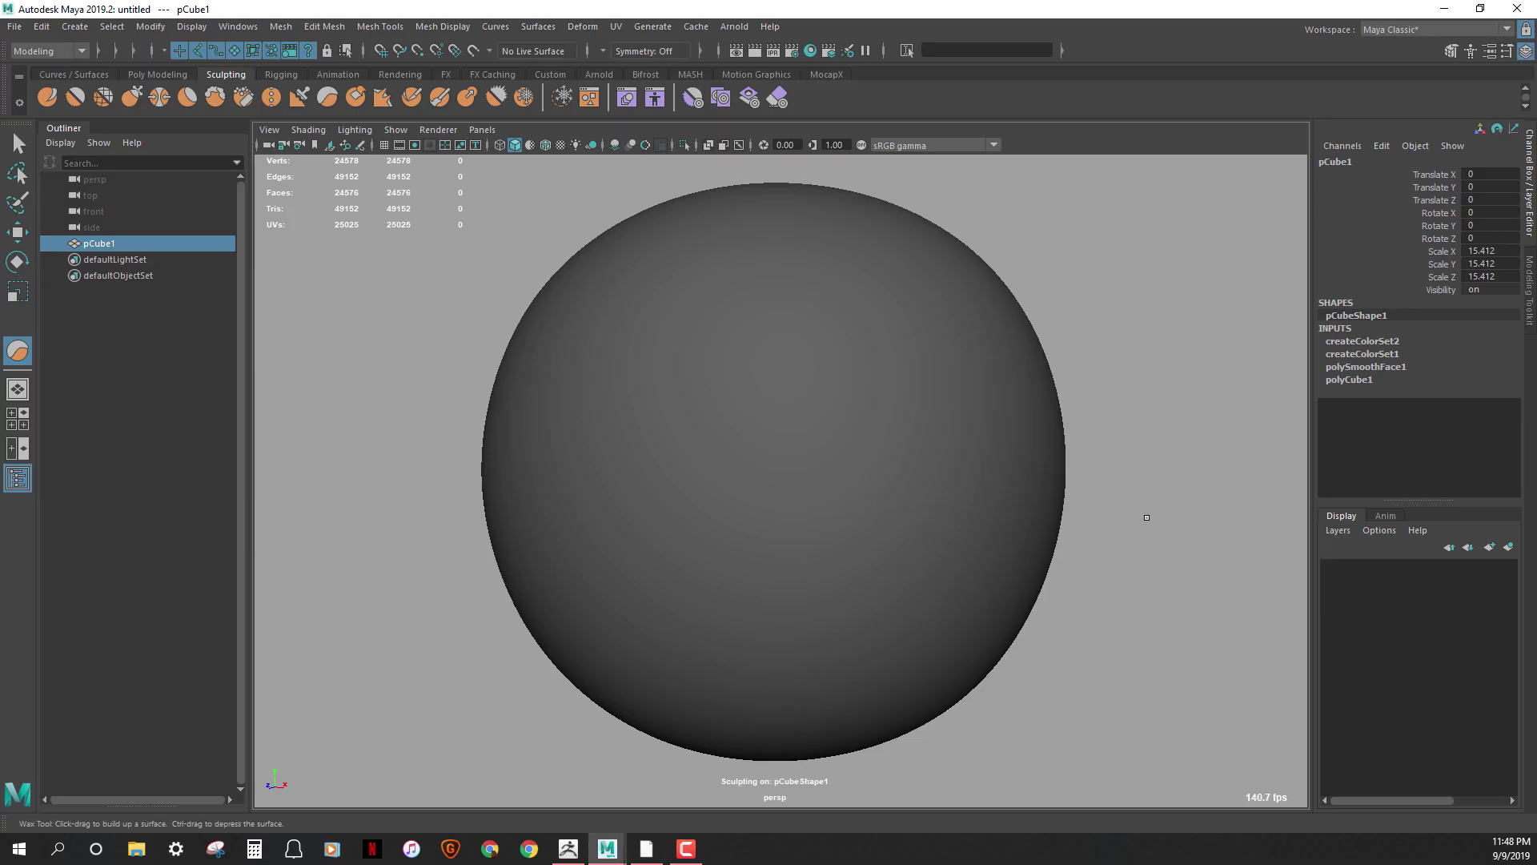
# Step: Turn on the viewport ground grid and orbit around the sphere
pyautogui.moveTo(1146, 518)
pyautogui.mouseDown()
pyautogui.moveTo(1122, 514)
pyautogui.moveTo(1089, 483)
pyautogui.moveTo(1125, 490)
pyautogui.moveTo(1088, 470)
pyautogui.moveTo(1008, 549)
pyautogui.moveTo(1059, 515)
pyautogui.moveTo(1046, 504)
pyautogui.moveTo(1134, 523)
pyautogui.mouseUp()
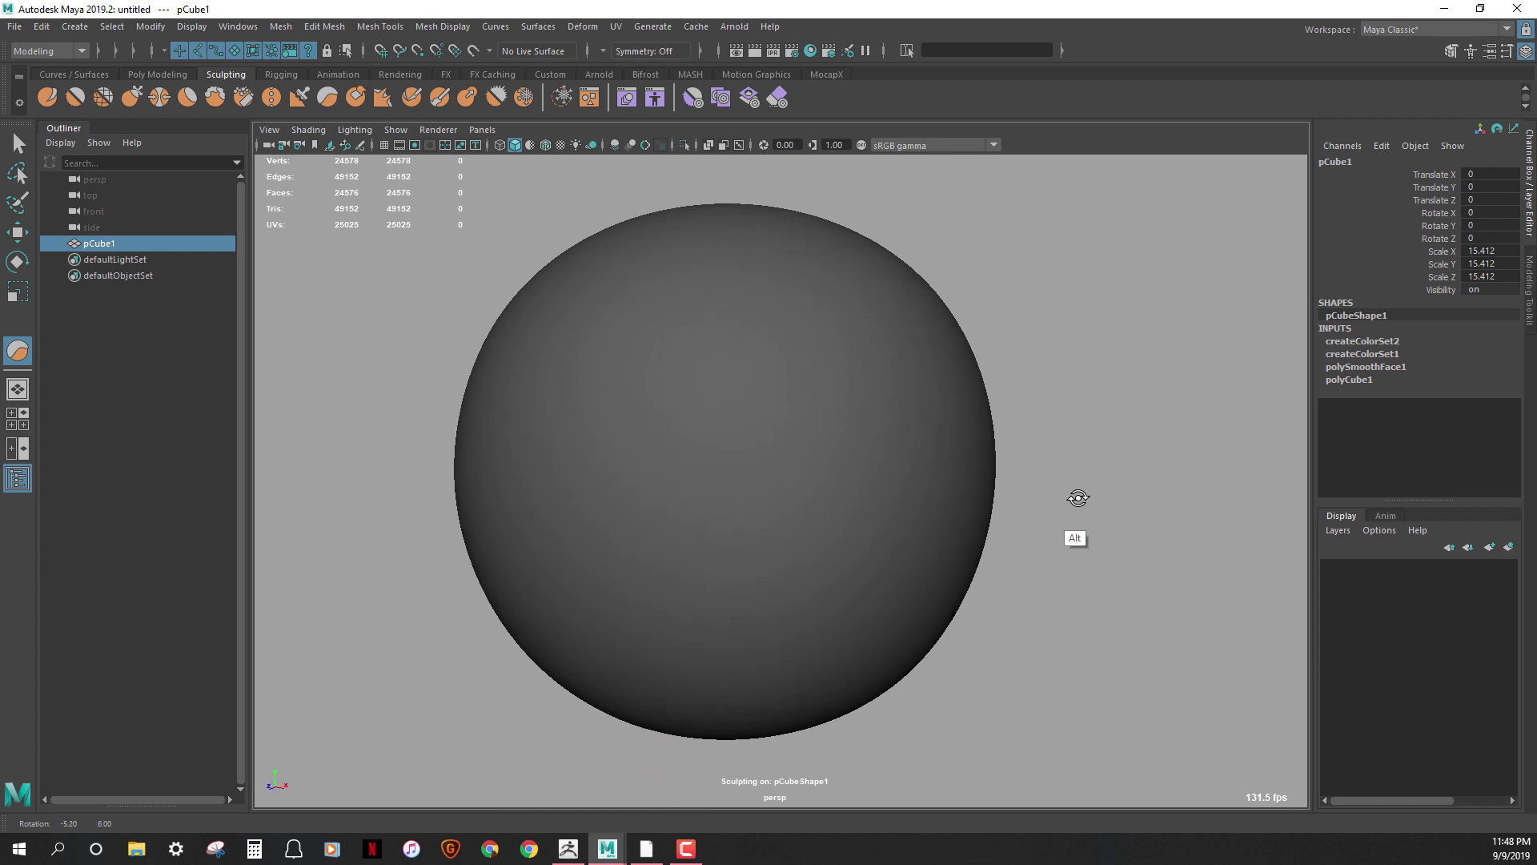
pyautogui.moveTo(1067, 499)
pyautogui.mouseDown()
pyautogui.moveTo(1108, 549)
pyautogui.moveTo(1078, 515)
pyautogui.moveTo(1098, 531)
pyautogui.moveTo(1018, 507)
pyautogui.mouseUp()
pyautogui.click(385, 145)
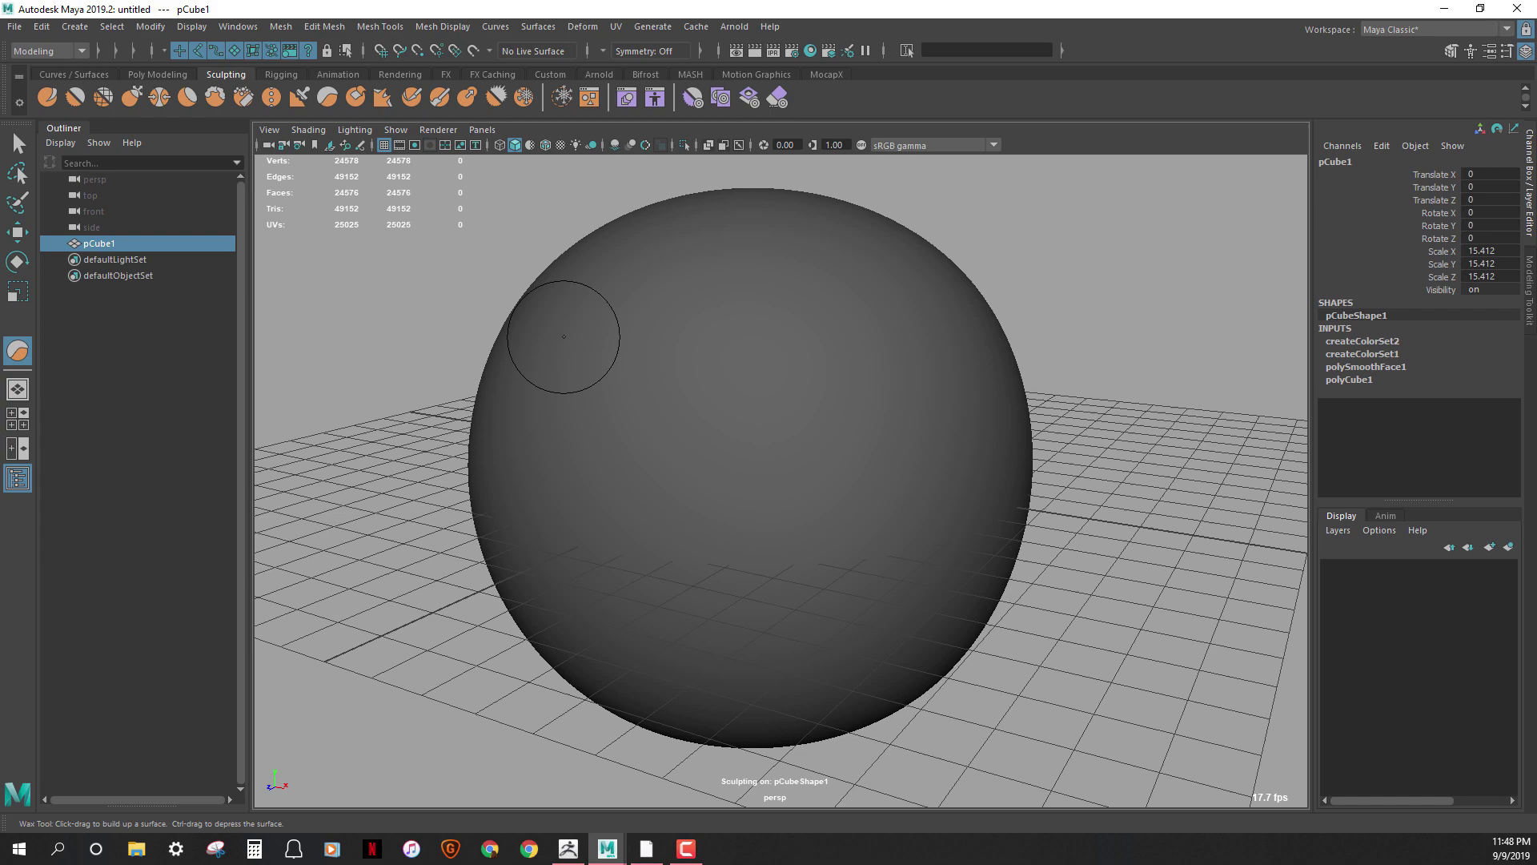
pyautogui.moveTo(1086, 552)
pyautogui.mouseDown()
pyautogui.moveTo(1047, 587)
pyautogui.moveTo(1084, 549)
pyautogui.moveTo(1157, 525)
pyautogui.moveTo(1052, 596)
pyautogui.moveTo(1070, 550)
pyautogui.moveTo(1022, 584)
pyautogui.moveTo(1073, 760)
pyautogui.moveTo(951, 382)
pyautogui.moveTo(944, 583)
pyautogui.moveTo(930, 518)
pyautogui.moveTo(944, 567)
pyautogui.moveTo(1028, 600)
pyautogui.moveTo(952, 538)
pyautogui.mouseUp()
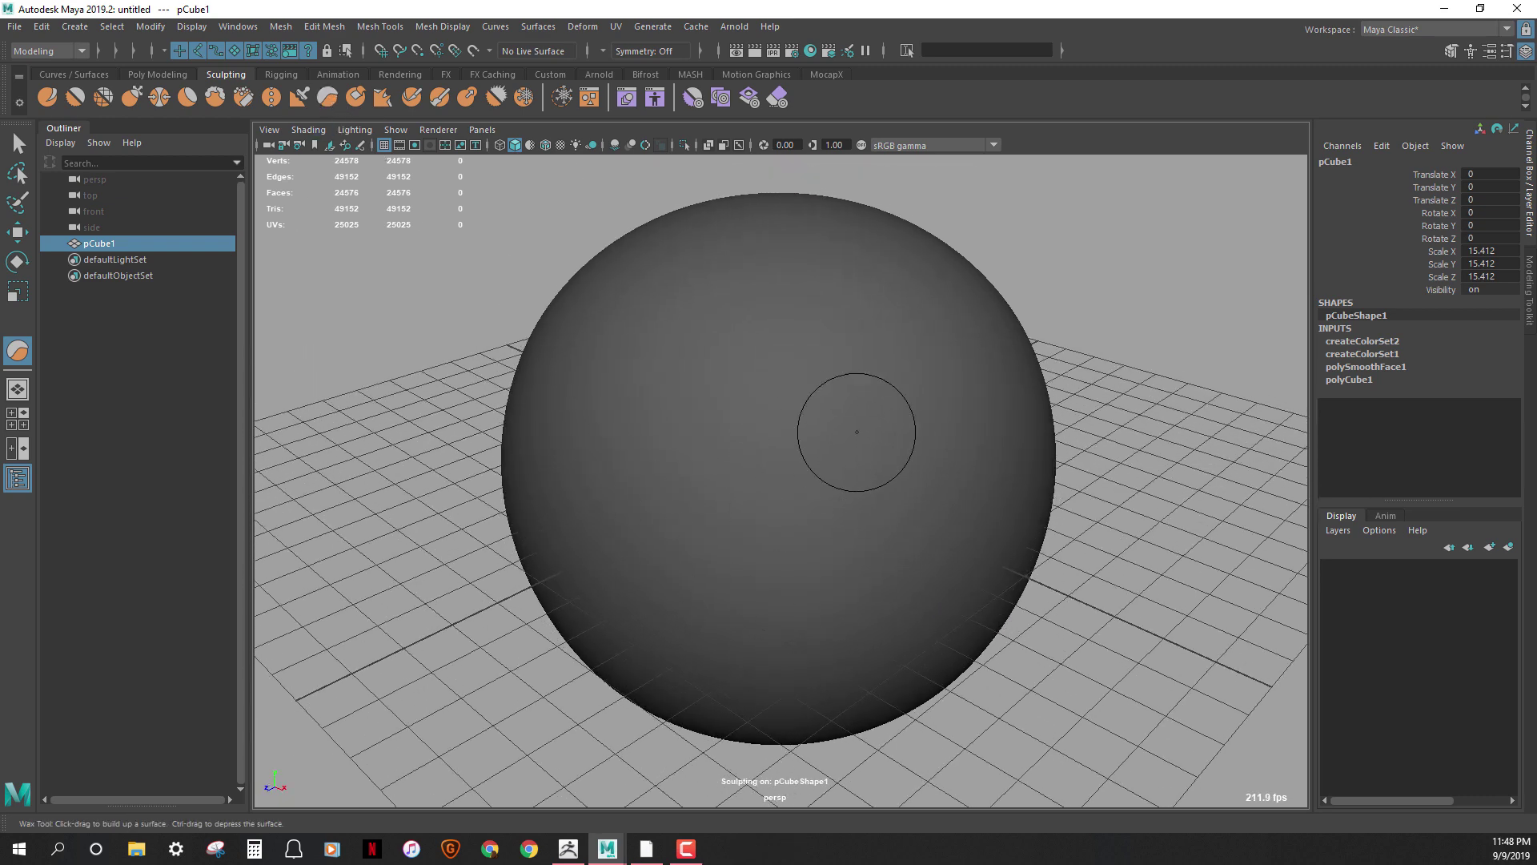
# Step: Build a long diagonal wax ridge and widen it on the lower-left
pyautogui.moveTo(789, 534)
pyautogui.mouseDown()
pyautogui.moveTo(865, 435)
pyautogui.moveTo(804, 530)
pyautogui.moveTo(835, 442)
pyautogui.moveTo(790, 508)
pyautogui.moveTo(862, 397)
pyautogui.moveTo(709, 608)
pyautogui.moveTo(861, 544)
pyautogui.mouseUp()
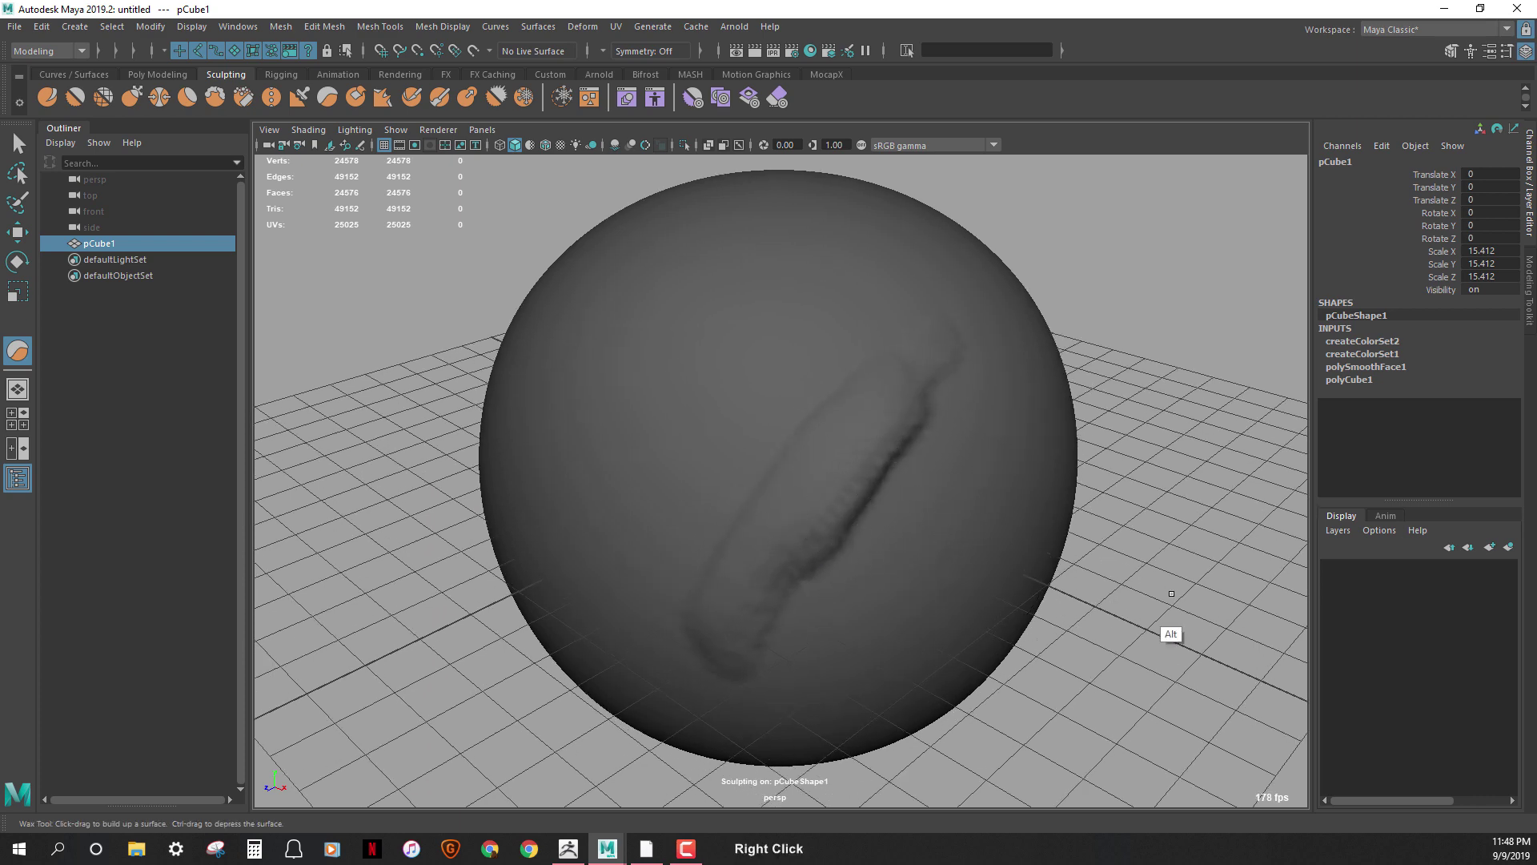
pyautogui.moveTo(1172, 593); pyautogui.dragTo(1097, 602)
pyautogui.moveTo(727, 521)
pyautogui.mouseDown()
pyautogui.moveTo(587, 594)
pyautogui.moveTo(789, 413)
pyautogui.mouseUp()
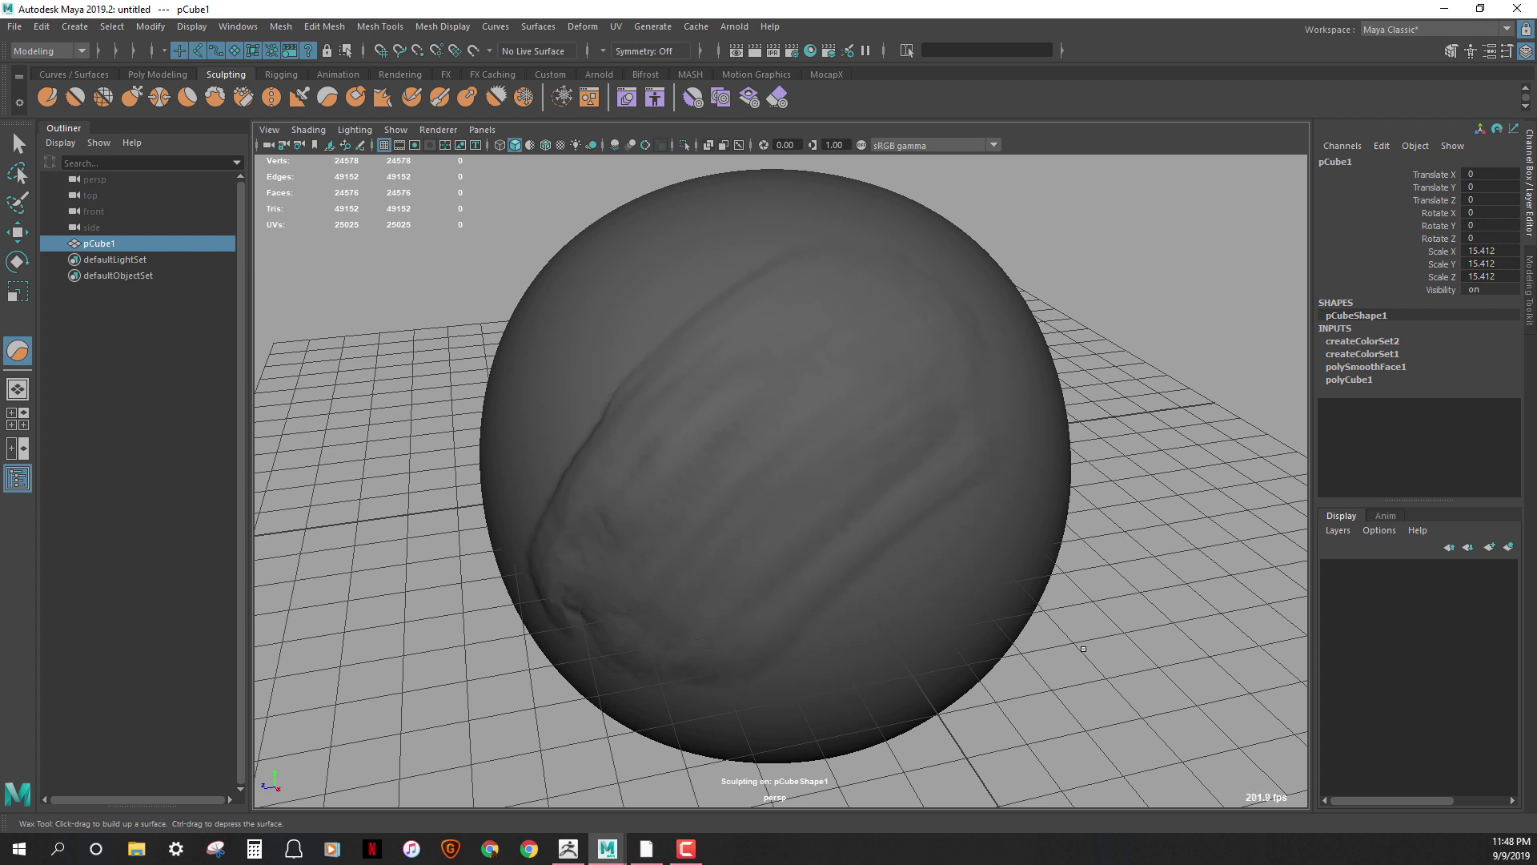
pyautogui.moveTo(1083, 648)
pyautogui.mouseDown()
pyautogui.moveTo(1129, 645)
pyautogui.moveTo(1084, 643)
pyautogui.mouseUp()
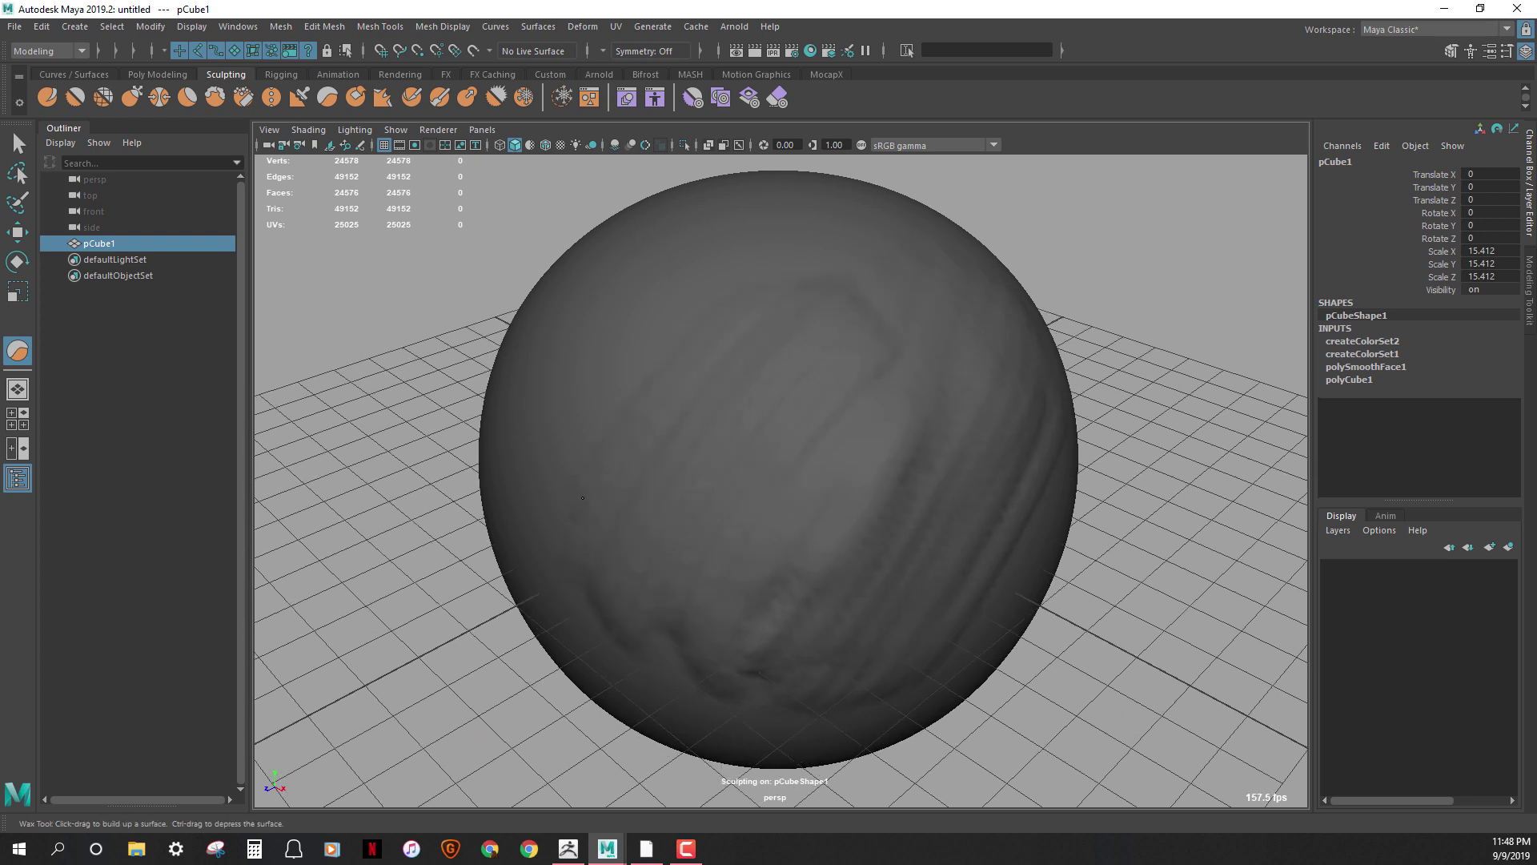
pyautogui.moveTo(1121, 607)
pyautogui.mouseDown()
pyautogui.moveTo(1054, 600)
pyautogui.moveTo(1024, 575)
pyautogui.mouseUp()
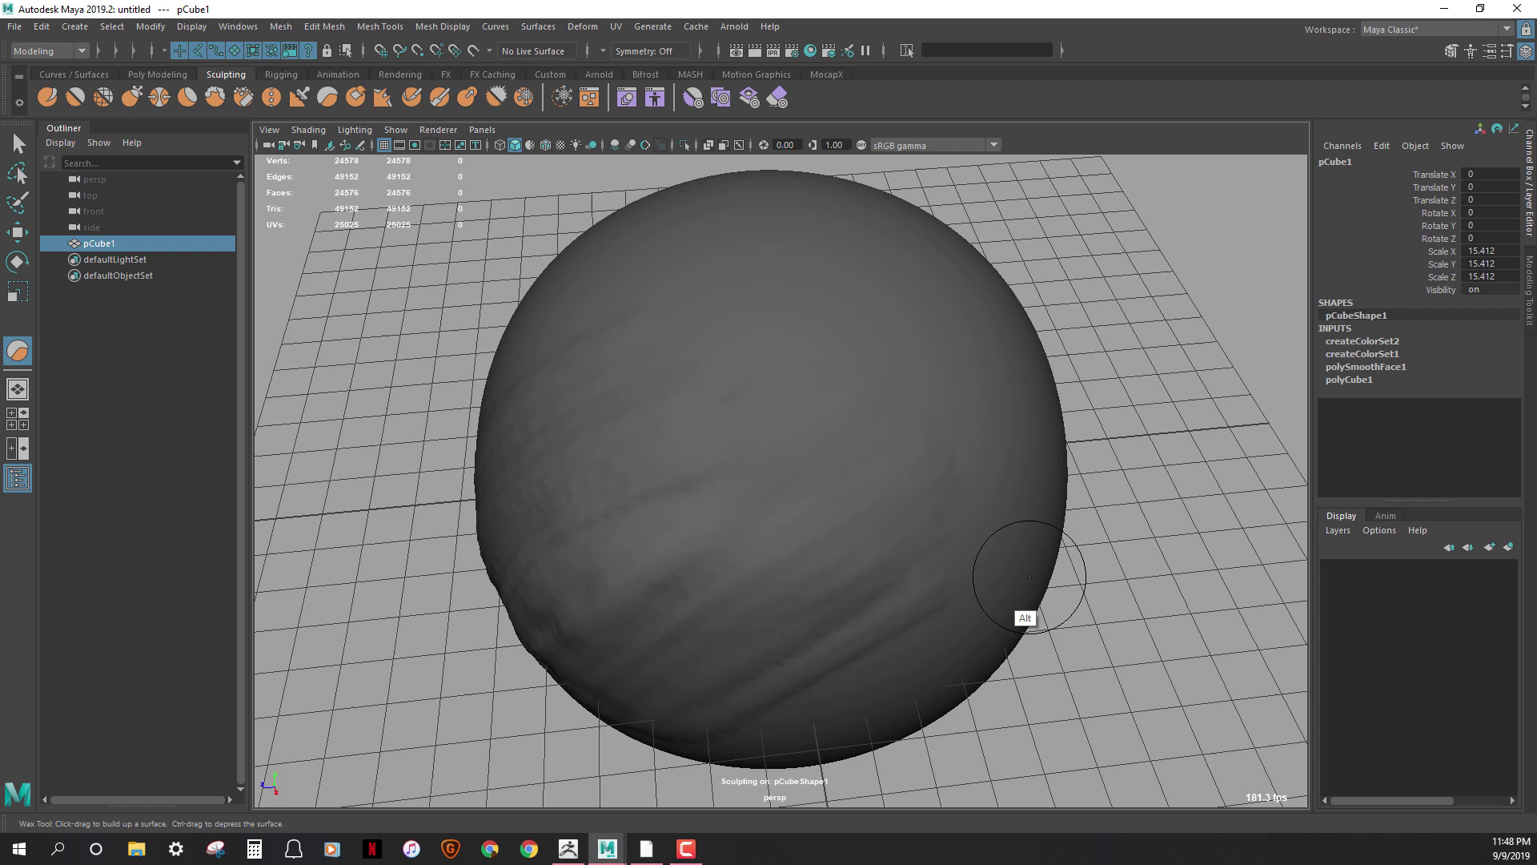
# Step: Add a vertical left-side ridge, a broad front ridge and a rippled diagonal ridge
pyautogui.moveTo(607, 581); pyautogui.dragTo(612, 425)
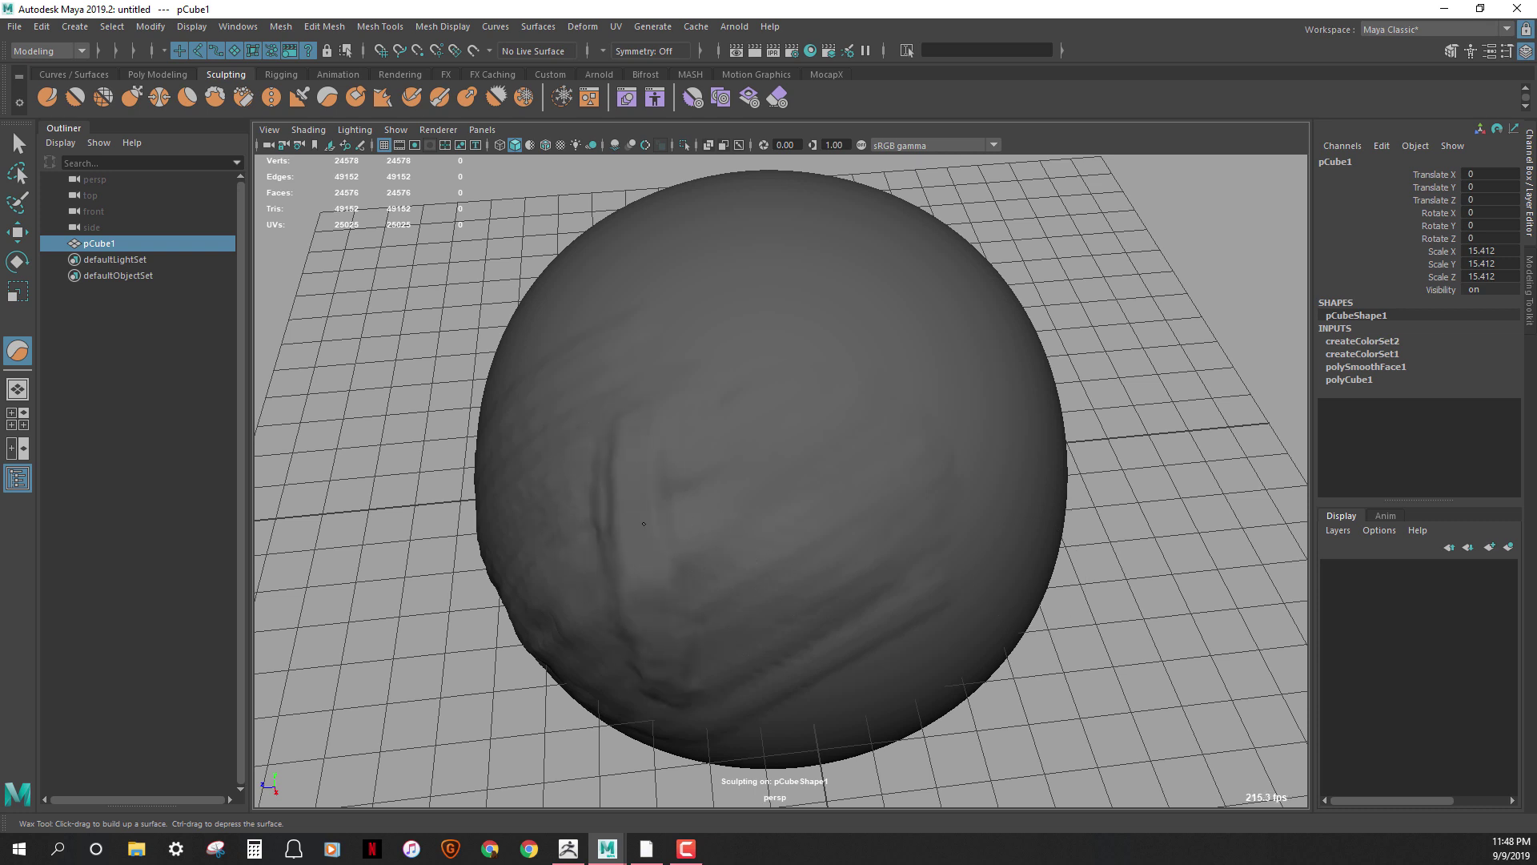
pyautogui.moveTo(677, 524)
pyautogui.mouseDown()
pyautogui.moveTo(733, 673)
pyautogui.moveTo(792, 340)
pyautogui.moveTo(825, 632)
pyautogui.moveTo(878, 346)
pyautogui.moveTo(921, 625)
pyautogui.moveTo(961, 368)
pyautogui.moveTo(996, 400)
pyautogui.moveTo(960, 633)
pyautogui.mouseUp()
pyautogui.moveTo(1116, 576)
pyautogui.mouseDown()
pyautogui.moveTo(1164, 584)
pyautogui.moveTo(1064, 542)
pyautogui.mouseUp()
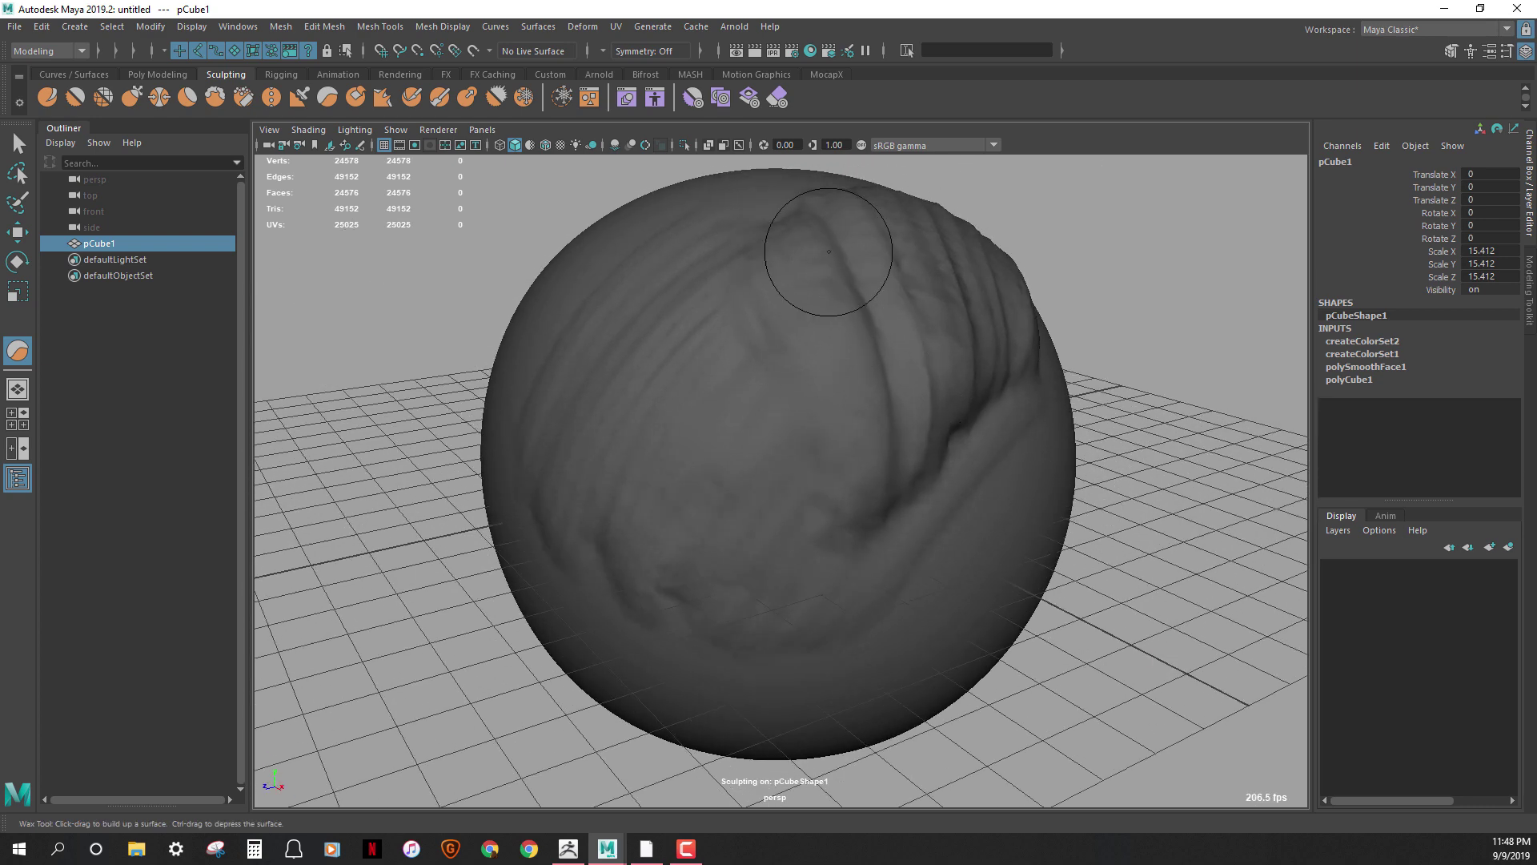
pyautogui.moveTo(855, 280)
pyautogui.mouseDown()
pyautogui.moveTo(769, 513)
pyautogui.moveTo(921, 384)
pyautogui.moveTo(801, 592)
pyautogui.mouseUp()
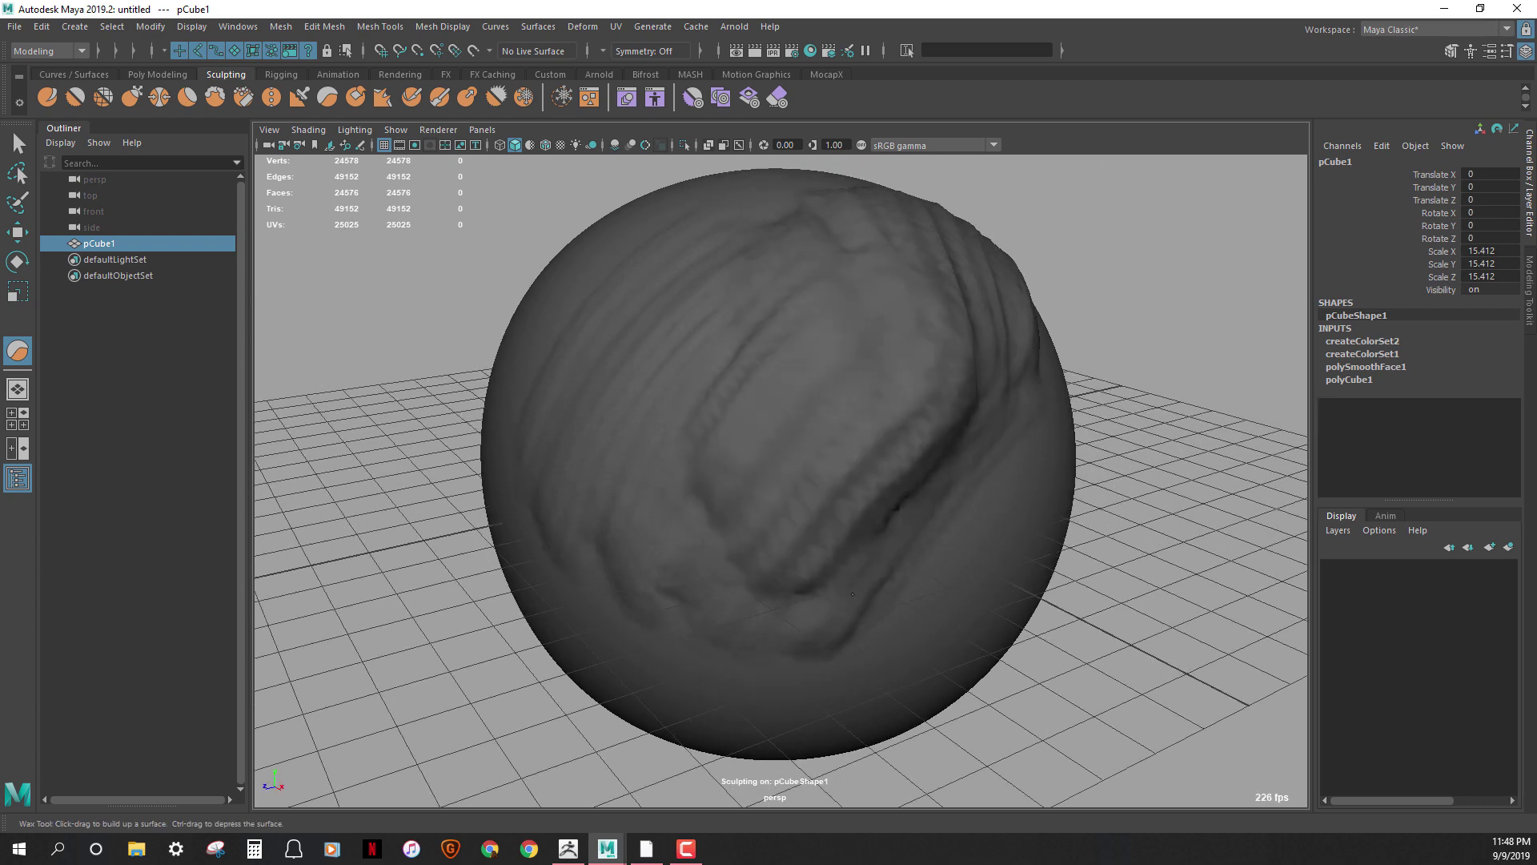
# Step: Smooth the rippled groove and vertical ridge with Shift held
pyautogui.press('shift')
pyautogui.moveTo(869, 553)
pyautogui.mouseDown()
pyautogui.moveTo(876, 489)
pyautogui.moveTo(955, 377)
pyautogui.mouseUp()
pyautogui.moveTo(861, 364)
pyautogui.mouseDown()
pyautogui.moveTo(801, 370)
pyautogui.moveTo(699, 453)
pyautogui.moveTo(692, 411)
pyautogui.moveTo(594, 481)
pyautogui.moveTo(703, 585)
pyautogui.mouseUp()
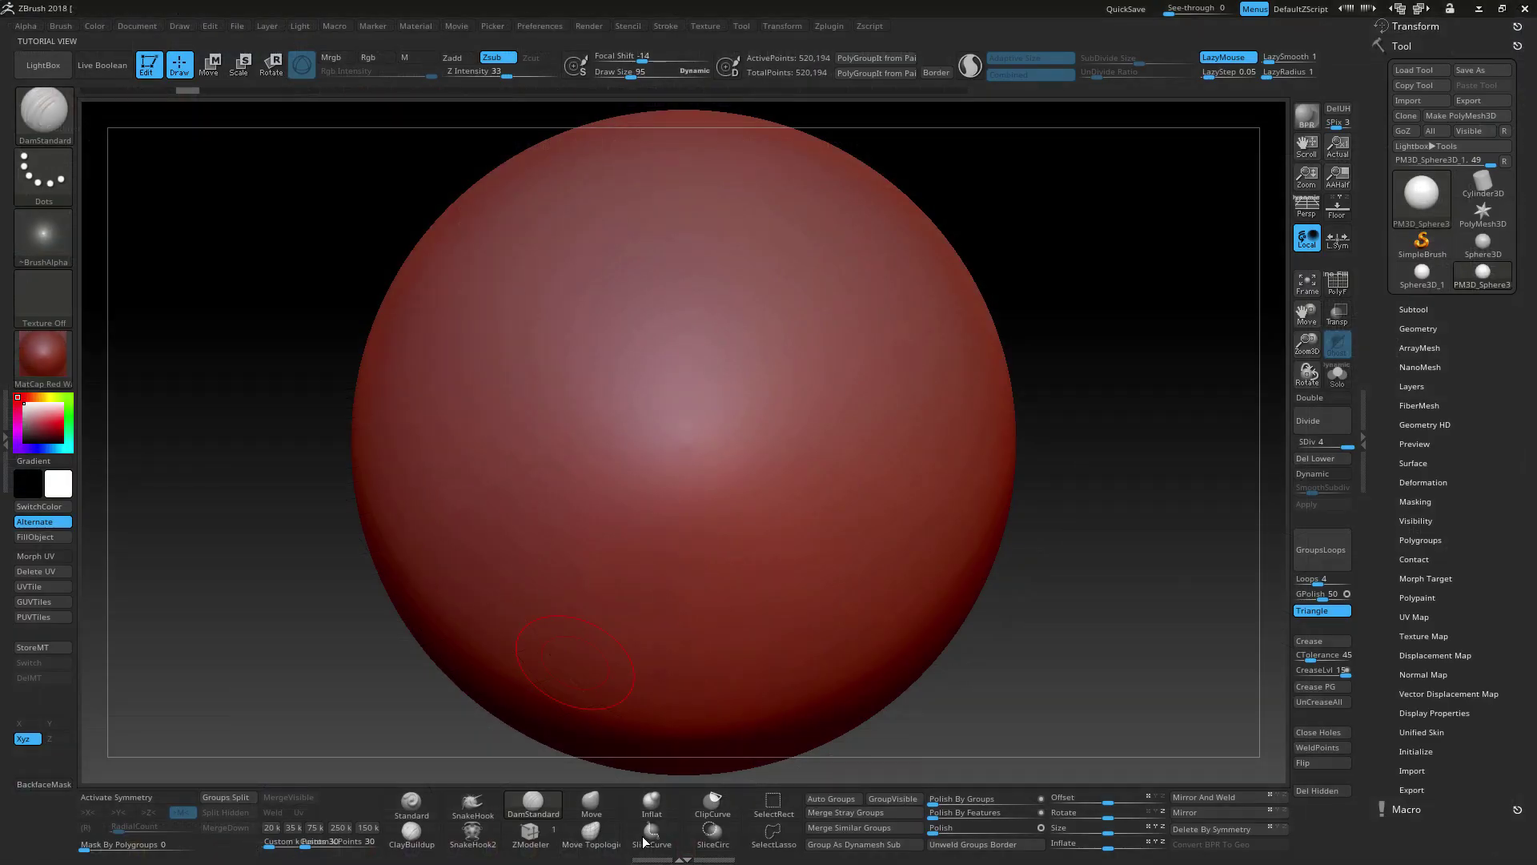
# Step: Center the sphere, pick ClayBuildup, and undo a test stroke after the Undo History warning
pyautogui.moveTo(1024, 567); pyautogui.dragTo(1055, 598)
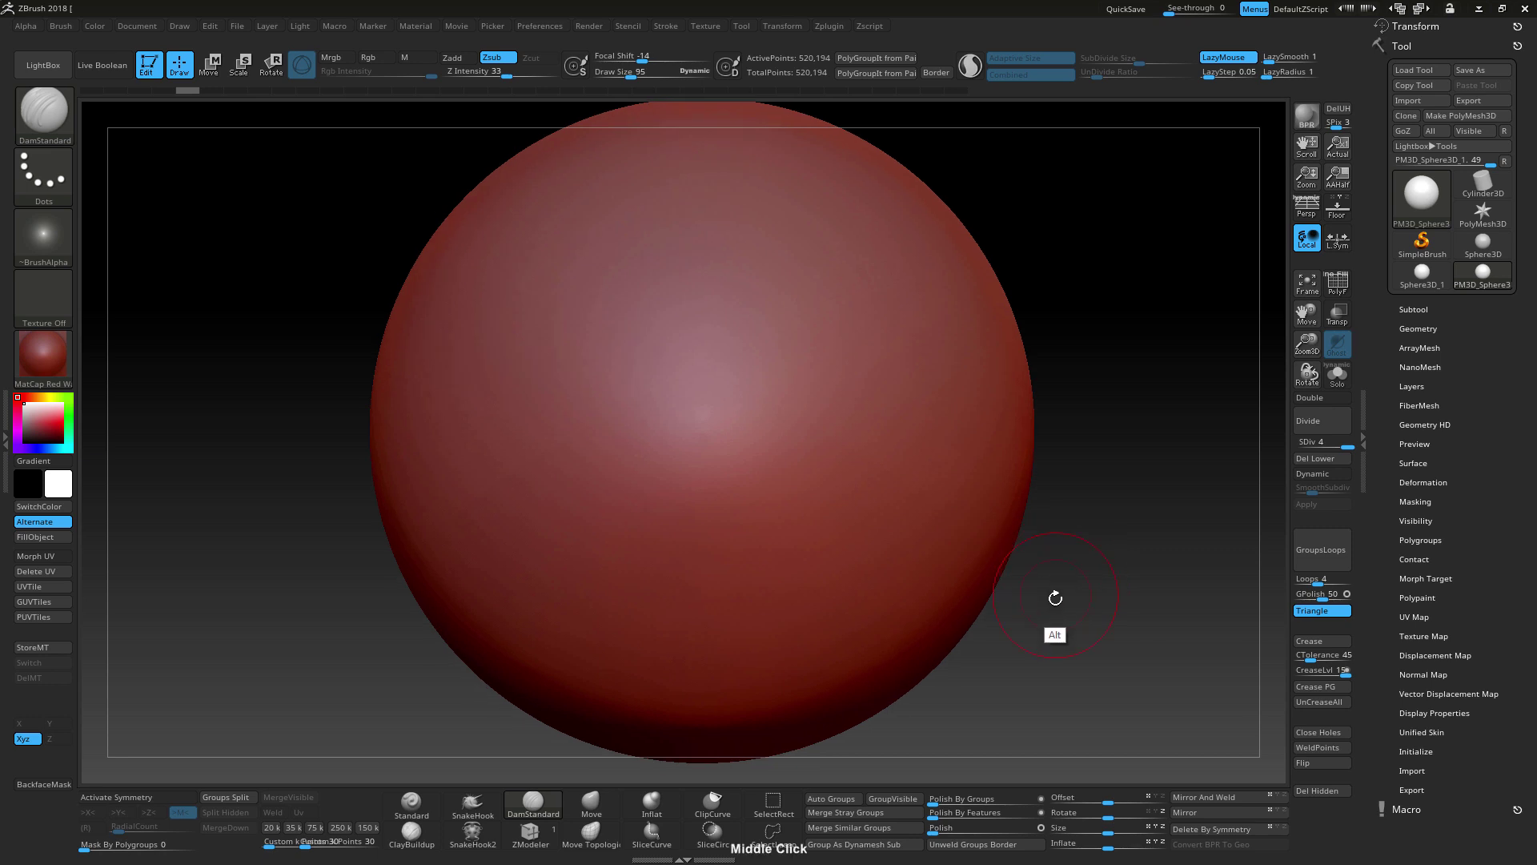
pyautogui.click(431, 837)
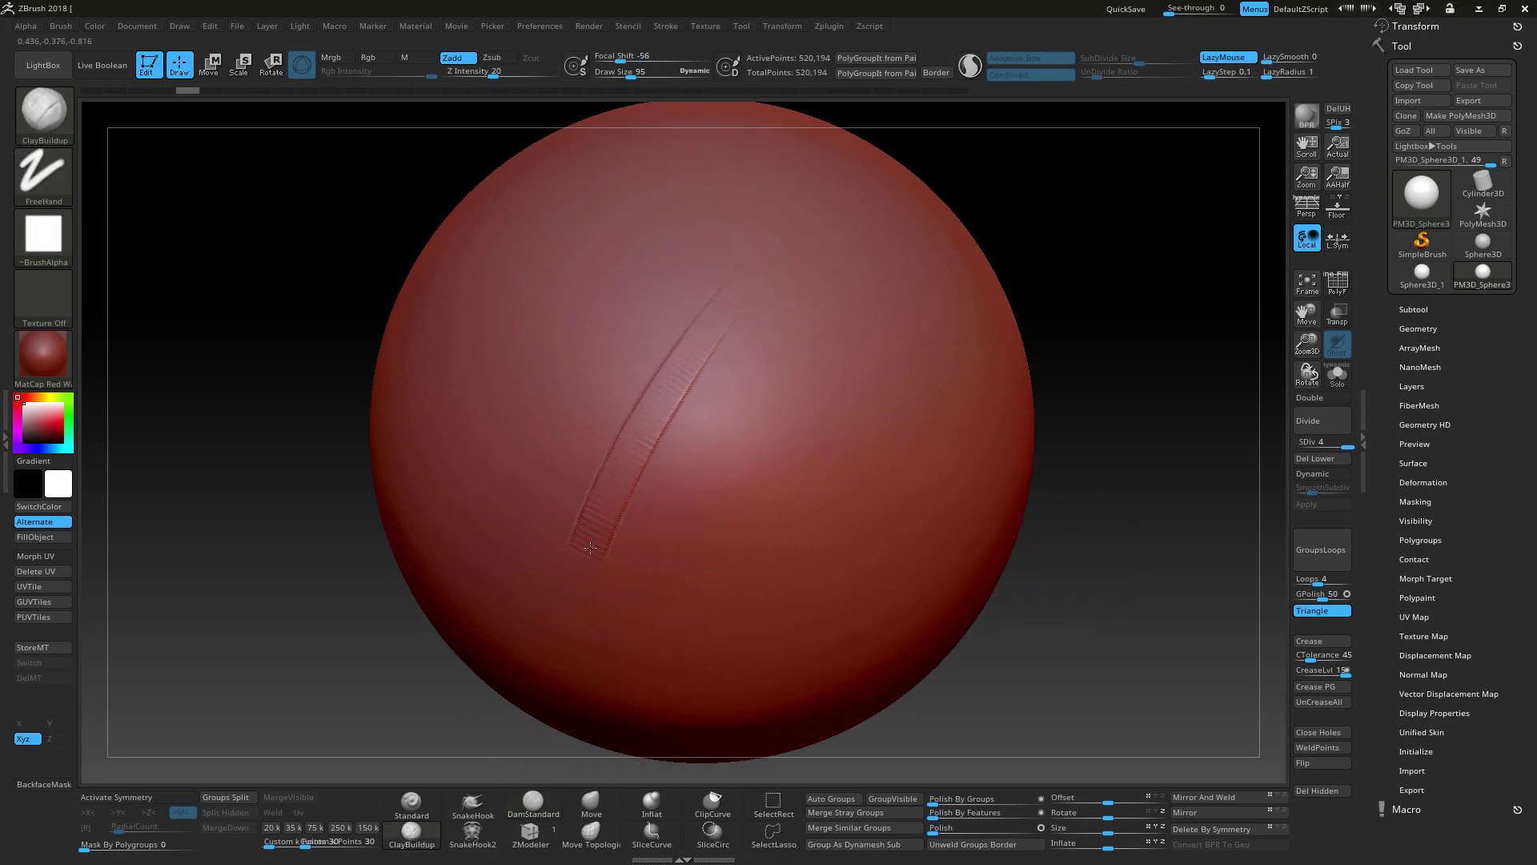
pyautogui.click(633, 455)
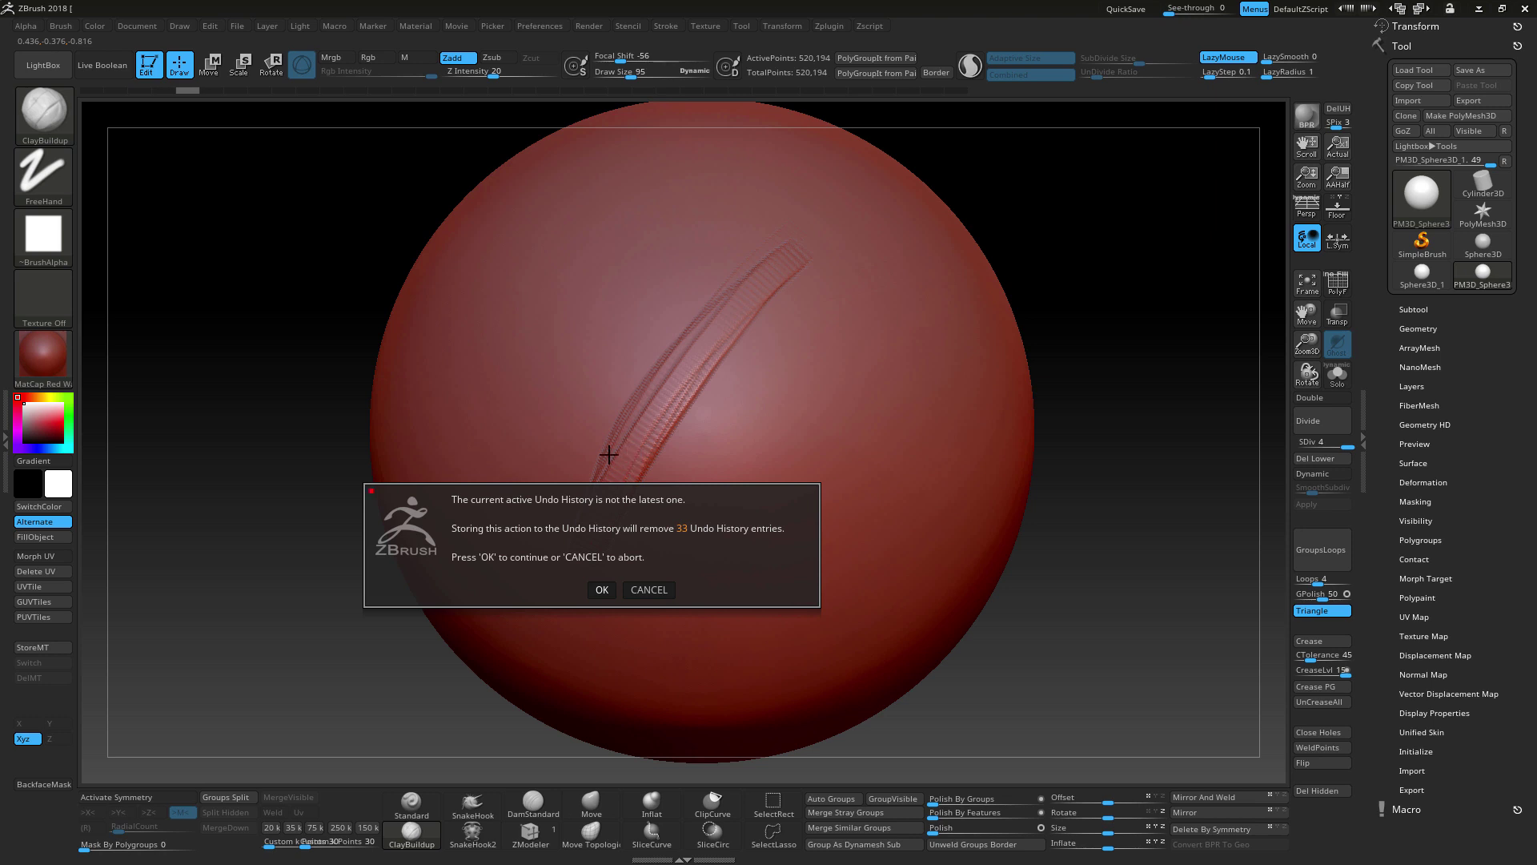
pyautogui.click(614, 597)
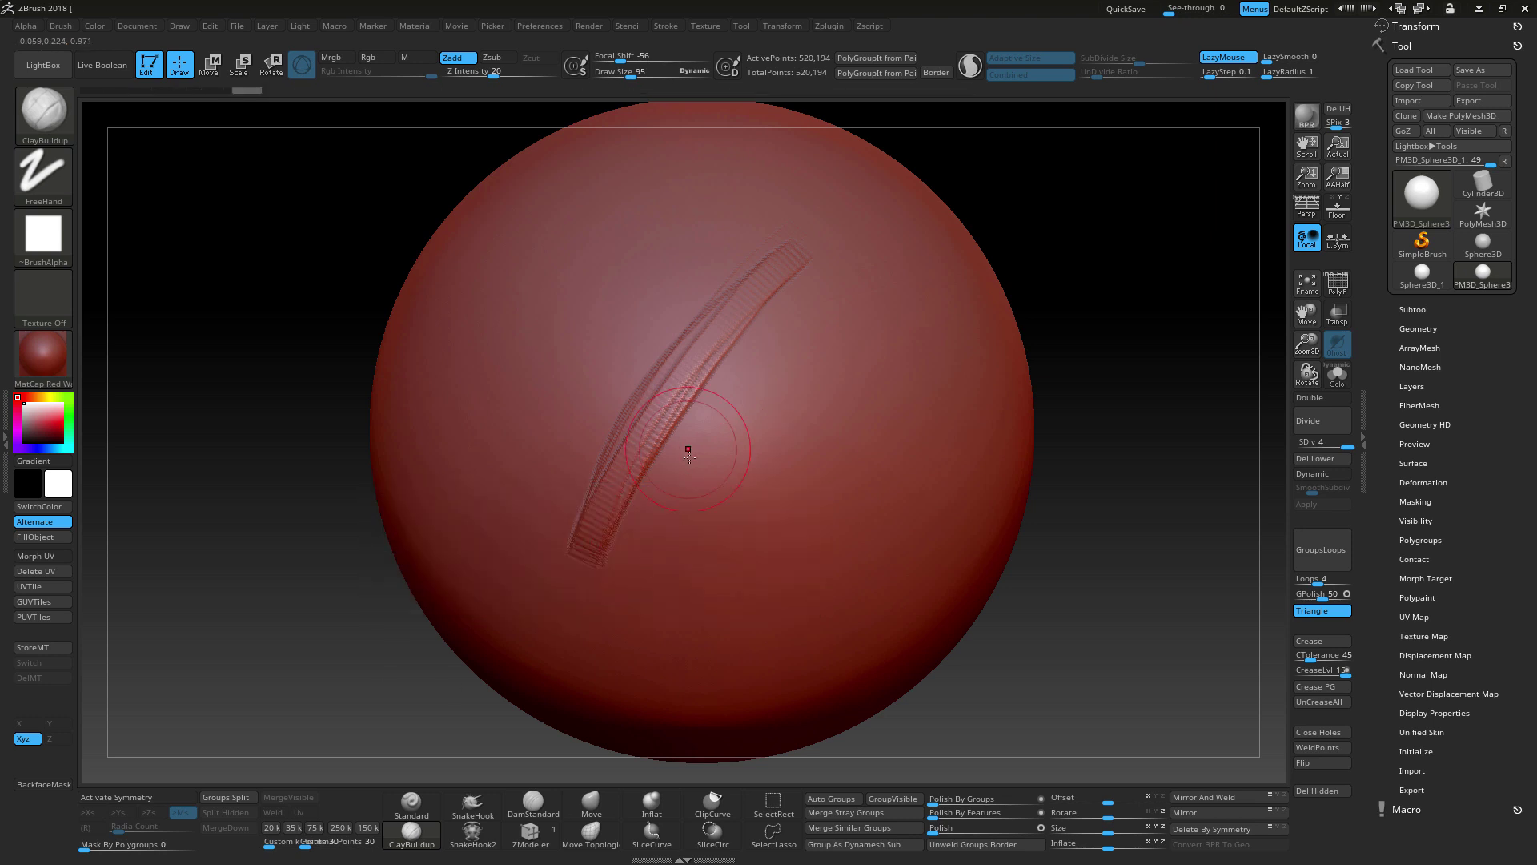
pyautogui.hotkey('ctrl', 'z')
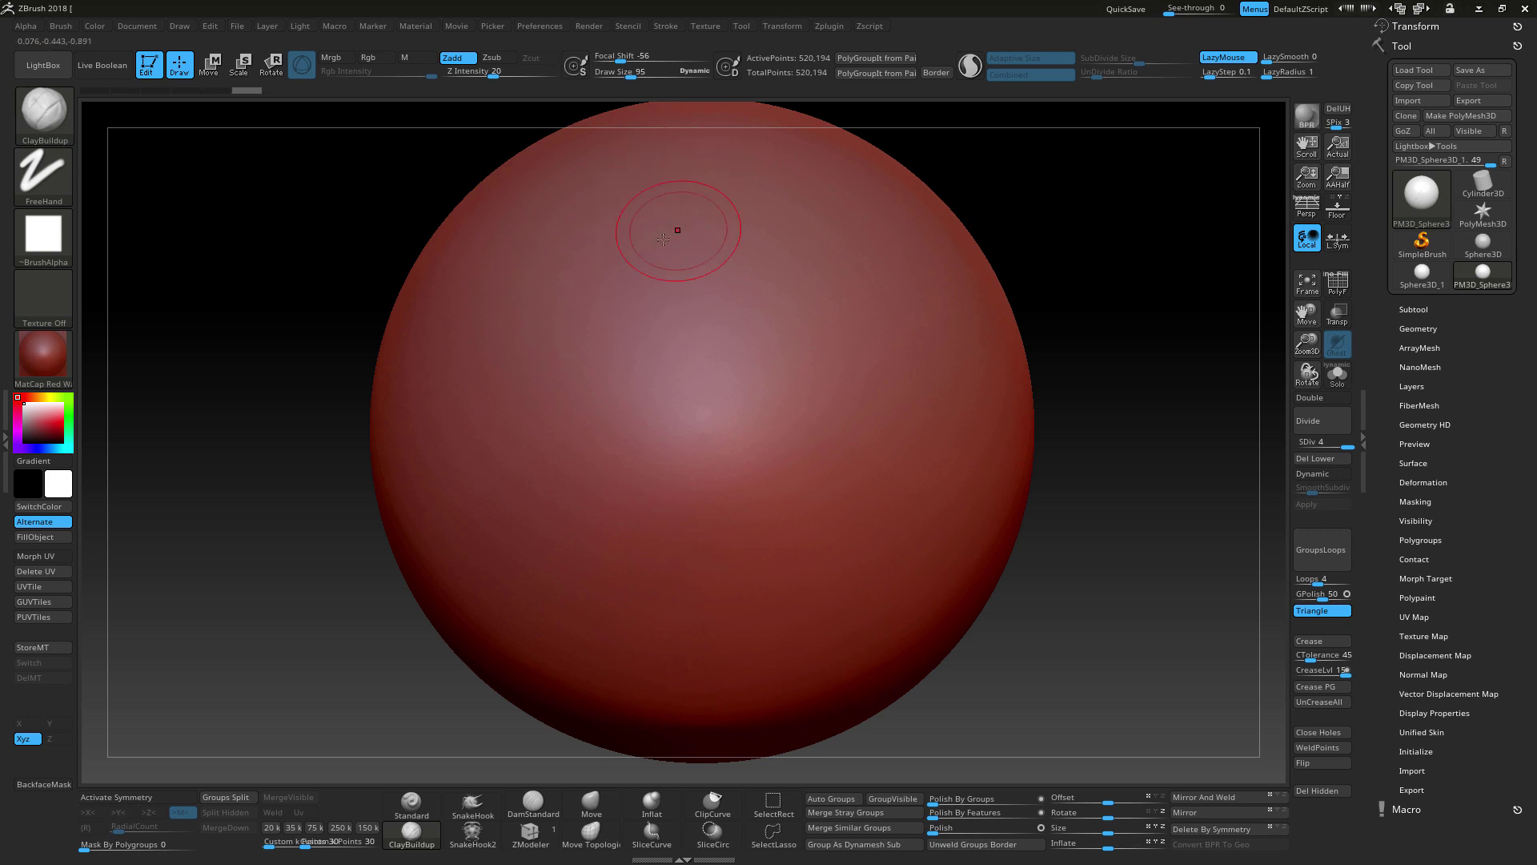
# Step: Lay long diagonal ClayBuildup strokes down the sphere's left side, undoing unwanted ones
pyautogui.moveTo(663, 240)
pyautogui.mouseDown()
pyautogui.moveTo(468, 396)
pyautogui.moveTo(436, 545)
pyautogui.mouseUp()
pyautogui.hotkey('ctrl', 'z')
pyautogui.moveTo(761, 182); pyautogui.dragTo(460, 593)
pyautogui.moveTo(727, 285)
pyautogui.mouseDown()
pyautogui.moveTo(494, 561)
pyautogui.moveTo(557, 571)
pyautogui.moveTo(568, 596)
pyautogui.moveTo(591, 486)
pyautogui.moveTo(663, 390)
pyautogui.moveTo(692, 454)
pyautogui.moveTo(737, 432)
pyautogui.moveTo(773, 440)
pyautogui.moveTo(766, 309)
pyautogui.moveTo(796, 292)
pyautogui.mouseUp()
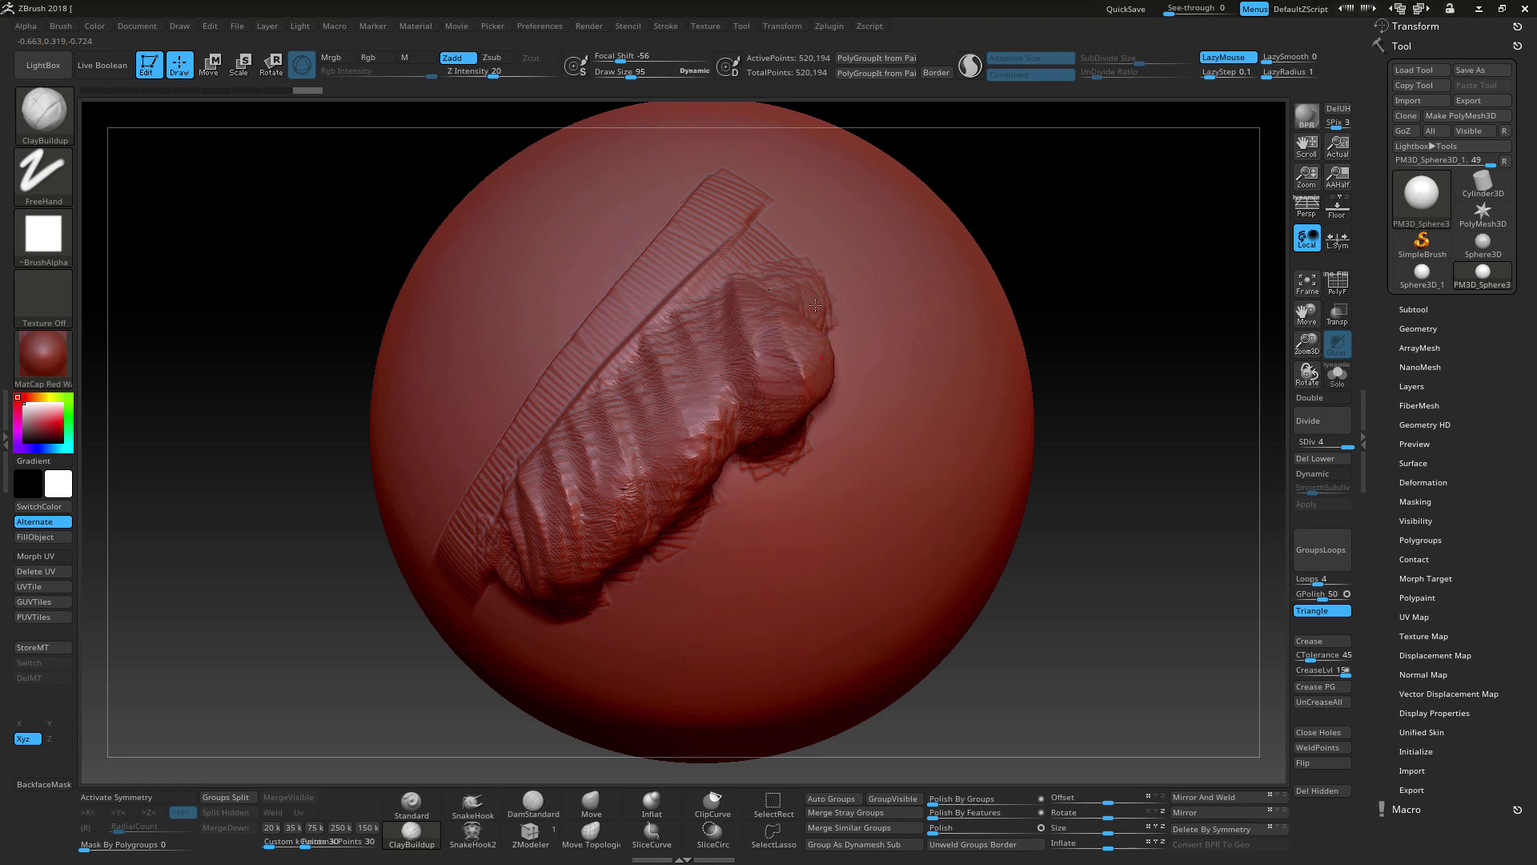
pyautogui.hotkey('ctrl', 'z')
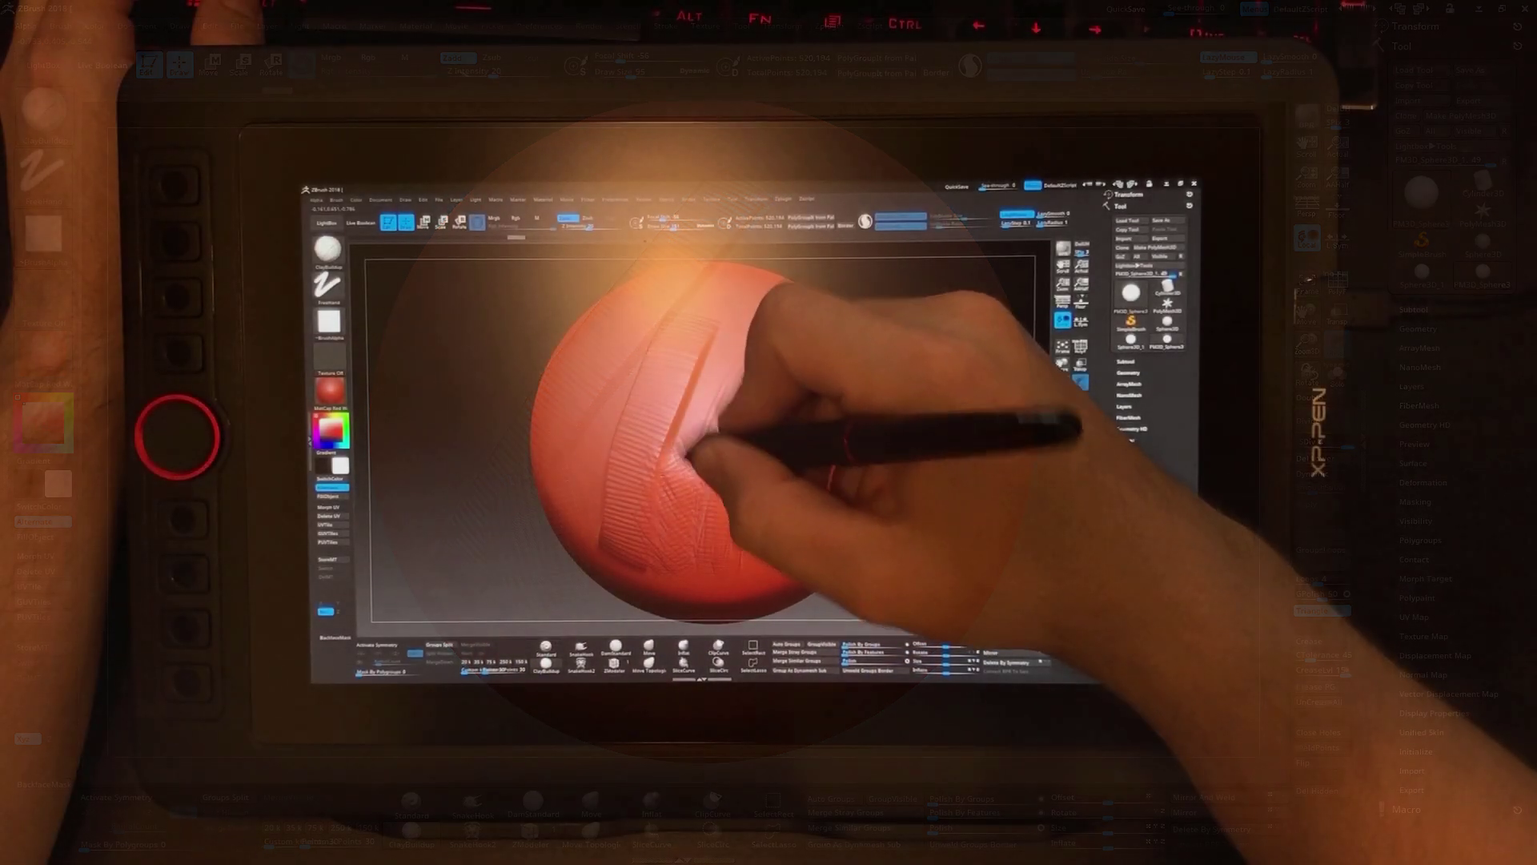
# Step: Layer feathered and zig-zag clay hatch strokes on the upper-left, rotating to reach fresh surface
pyautogui.moveTo(694, 444)
pyautogui.mouseDown()
pyautogui.moveTo(690, 364)
pyautogui.moveTo(706, 344)
pyautogui.moveTo(717, 388)
pyautogui.moveTo(707, 360)
pyautogui.moveTo(671, 526)
pyautogui.moveTo(716, 407)
pyautogui.moveTo(700, 428)
pyautogui.moveTo(664, 387)
pyautogui.moveTo(702, 526)
pyautogui.moveTo(738, 534)
pyautogui.moveTo(776, 409)
pyautogui.moveTo(798, 442)
pyautogui.moveTo(752, 473)
pyautogui.mouseUp()
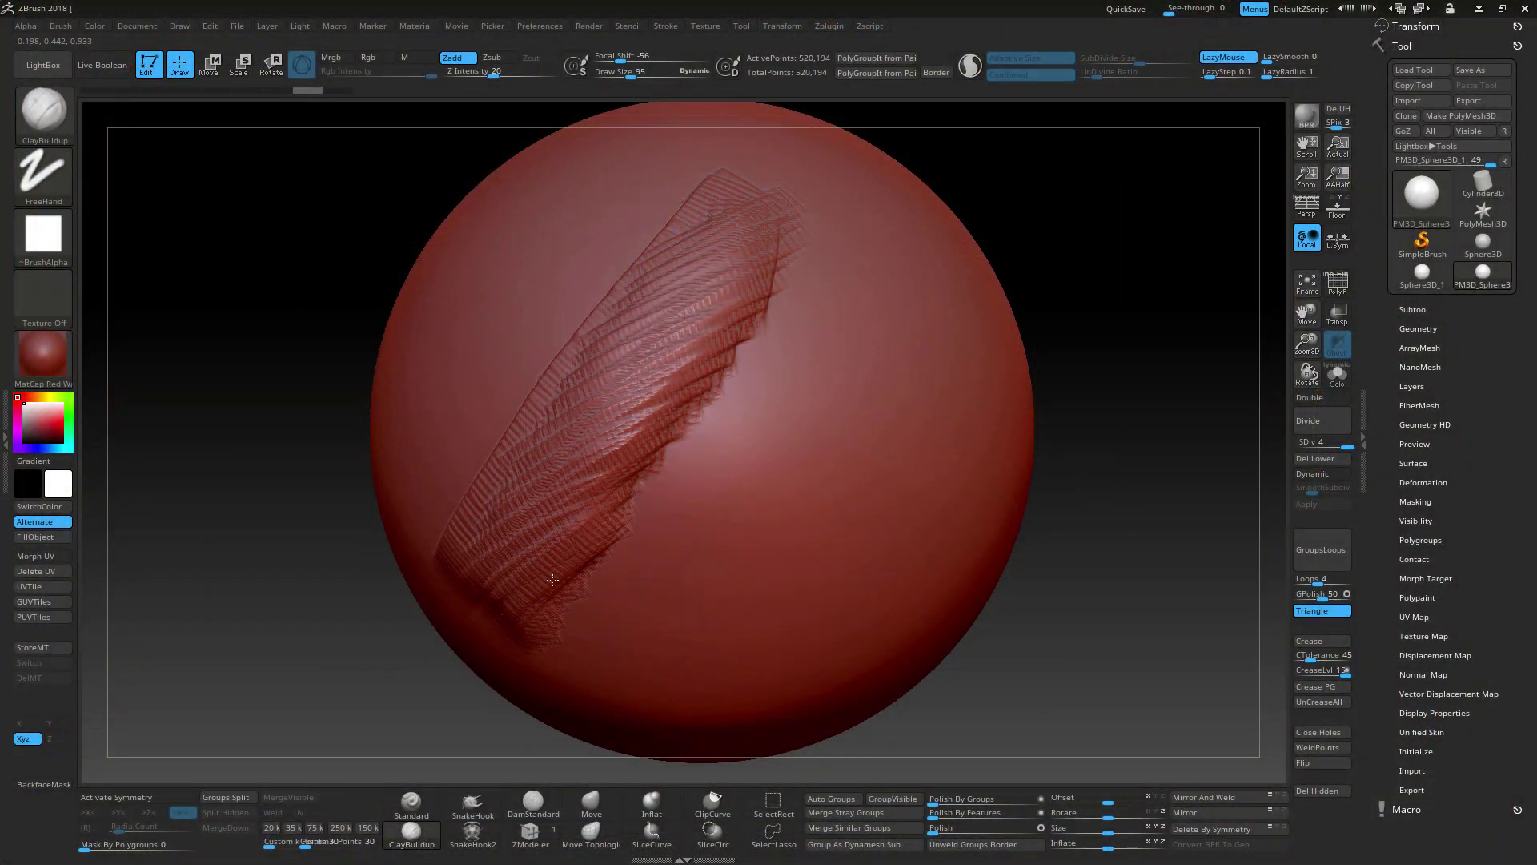
pyautogui.moveTo(573, 561)
pyautogui.mouseDown()
pyautogui.moveTo(697, 400)
pyautogui.moveTo(750, 297)
pyautogui.moveTo(773, 401)
pyautogui.moveTo(731, 593)
pyautogui.mouseUp()
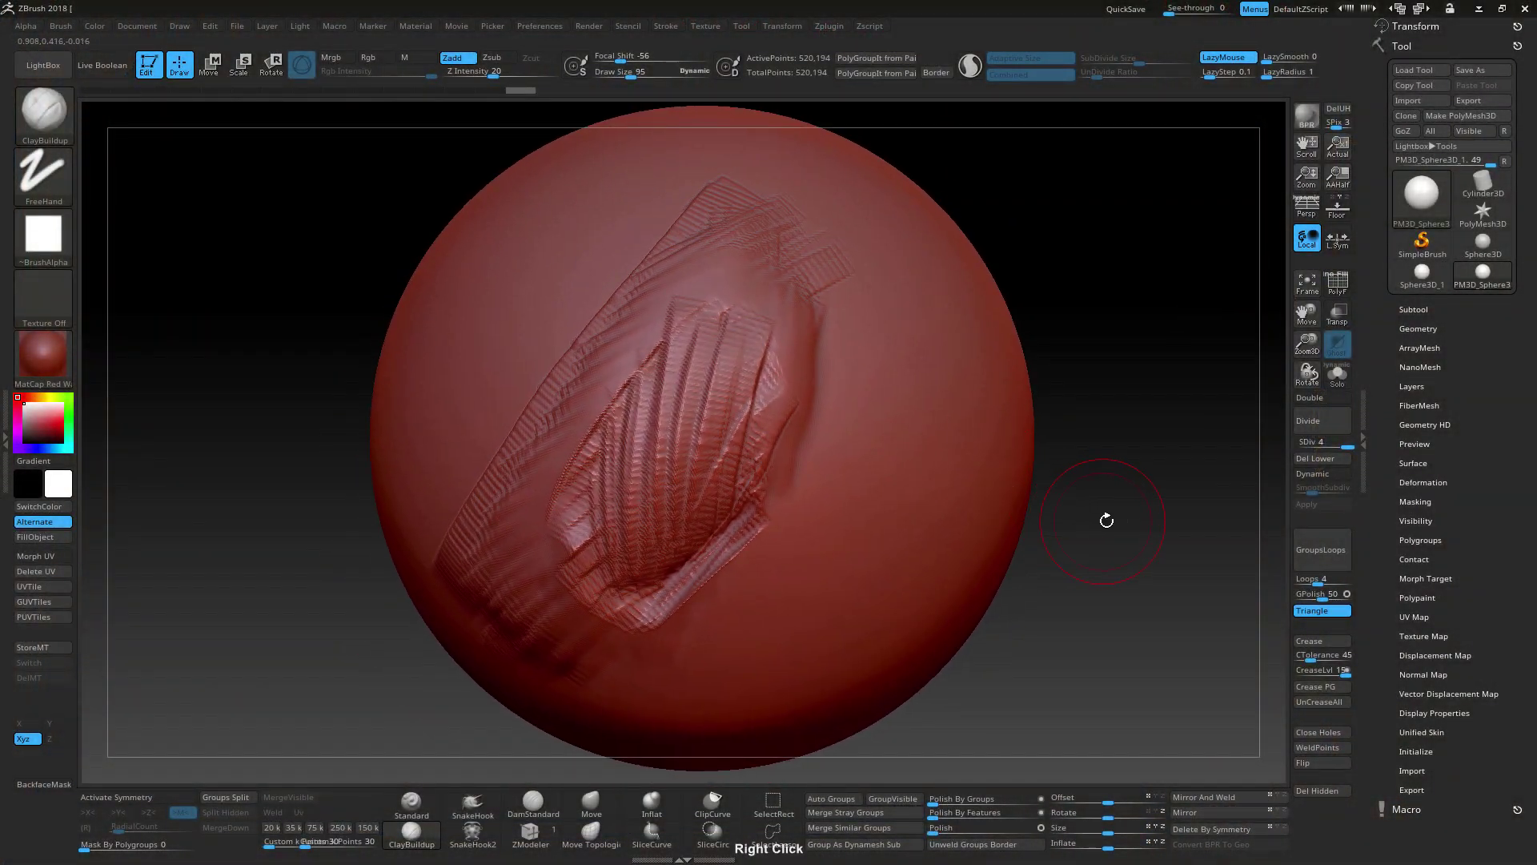
pyautogui.moveTo(1105, 519)
pyautogui.mouseDown()
pyautogui.moveTo(1089, 449)
pyautogui.moveTo(921, 432)
pyautogui.mouseUp()
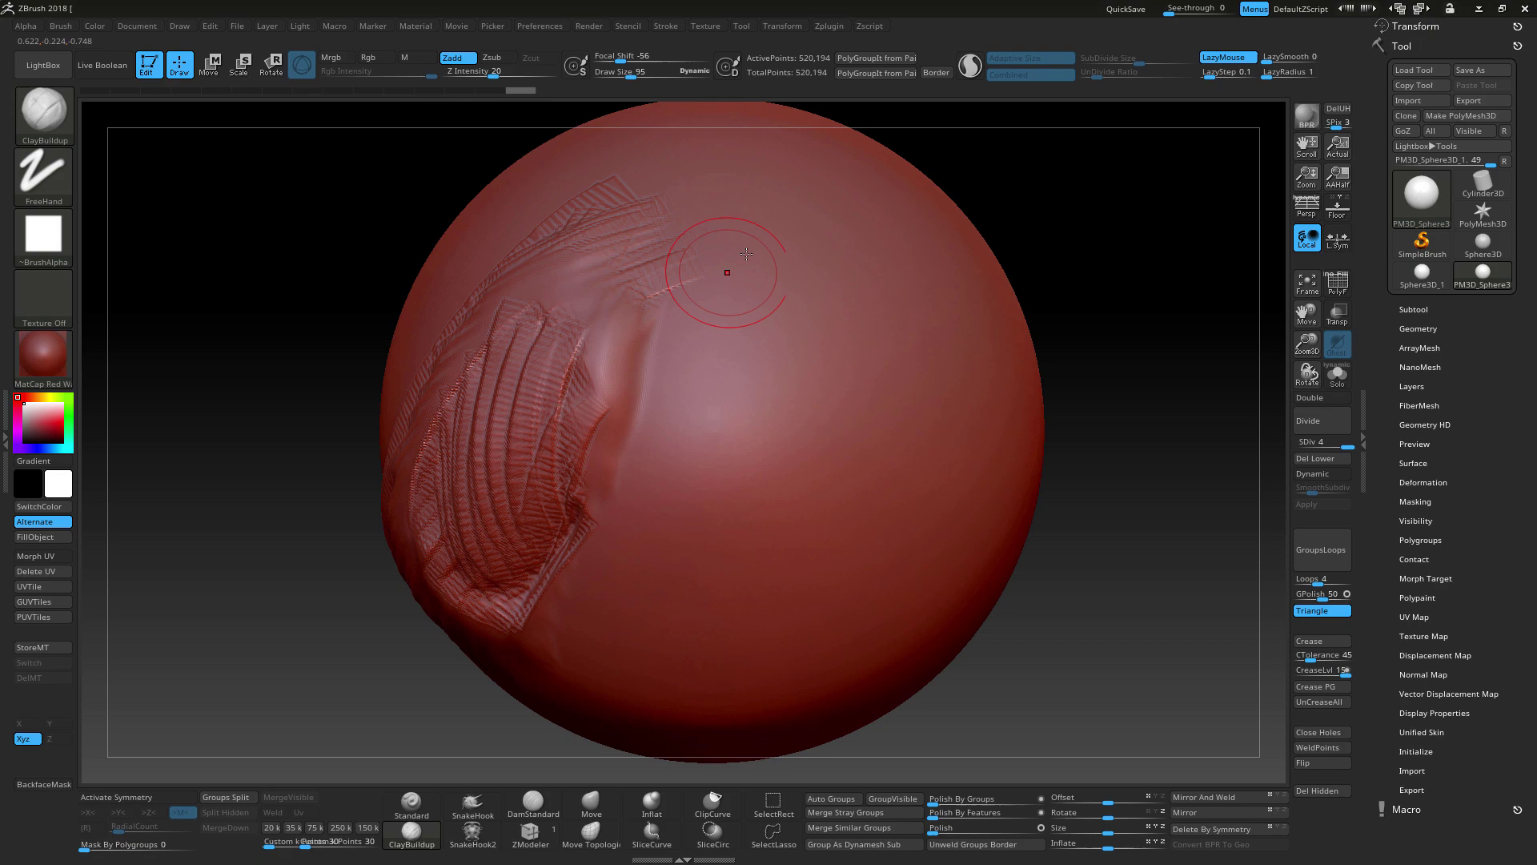
pyautogui.moveTo(592, 481)
pyautogui.mouseDown()
pyautogui.moveTo(769, 276)
pyautogui.moveTo(833, 288)
pyautogui.mouseUp()
pyautogui.moveTo(561, 589); pyautogui.dragTo(893, 317)
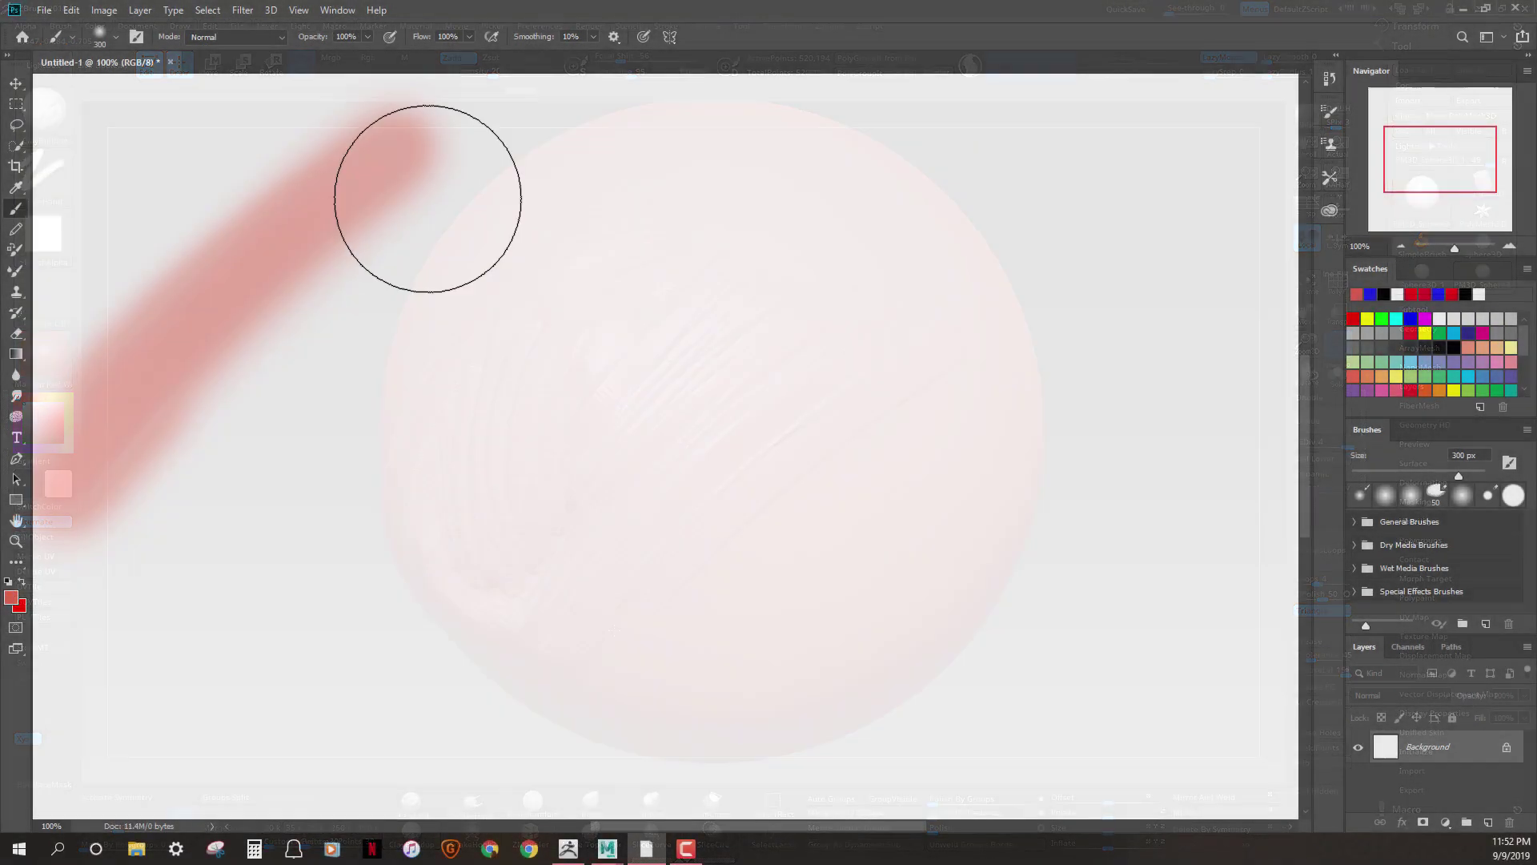
pyautogui.moveTo(425, 192)
pyautogui.mouseDown()
pyautogui.moveTo(549, 267)
pyautogui.moveTo(500, 456)
pyautogui.moveTo(1276, 315)
pyautogui.moveTo(820, 617)
pyautogui.moveTo(1209, 579)
pyautogui.moveTo(1222, 680)
pyautogui.moveTo(1161, 721)
pyautogui.mouseUp()
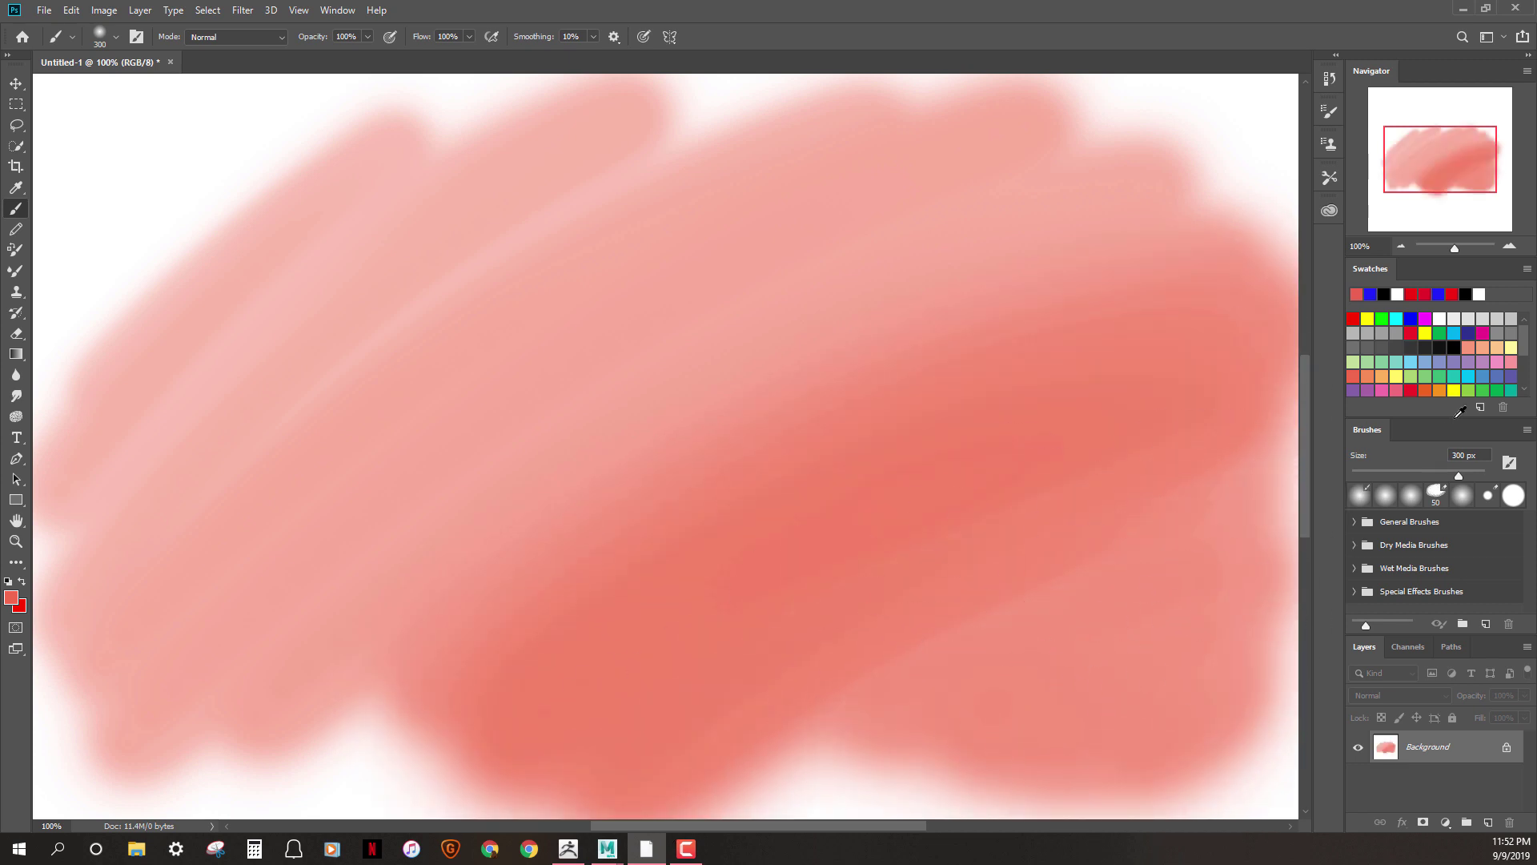
# Step: Paint a yellow stroke across the canvas's upper-left, then return to the PenTablet settings
pyautogui.click(1453, 390)
pyautogui.moveTo(160, 264)
pyautogui.mouseDown()
pyautogui.moveTo(275, 152)
pyautogui.moveTo(158, 83)
pyautogui.moveTo(272, 96)
pyautogui.moveTo(62, 508)
pyautogui.moveTo(137, 504)
pyautogui.moveTo(112, 670)
pyautogui.moveTo(180, 741)
pyautogui.moveTo(881, 256)
pyautogui.mouseUp()
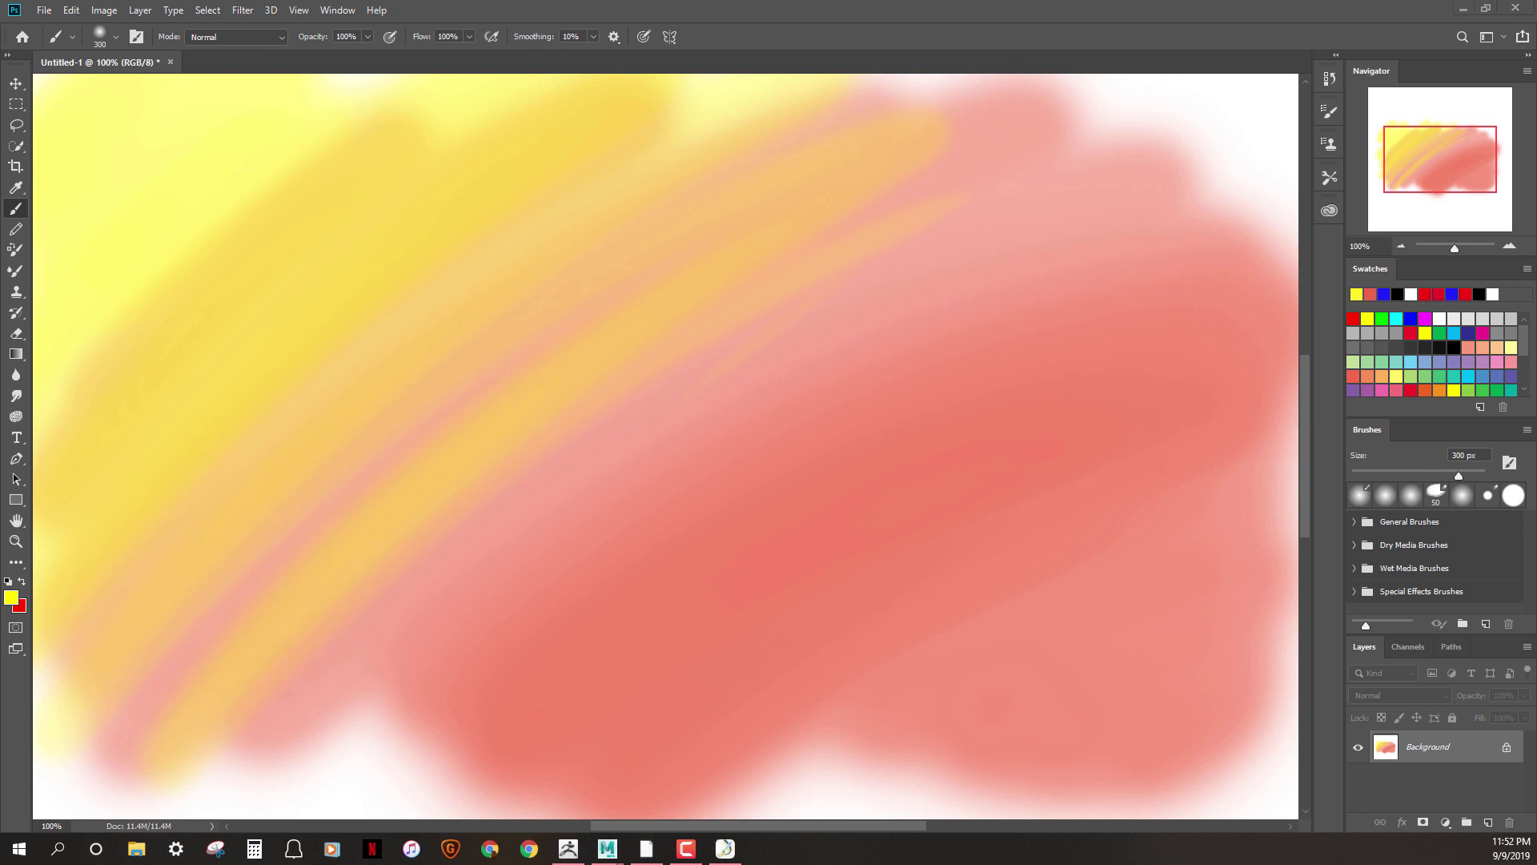
pyautogui.click(725, 848)
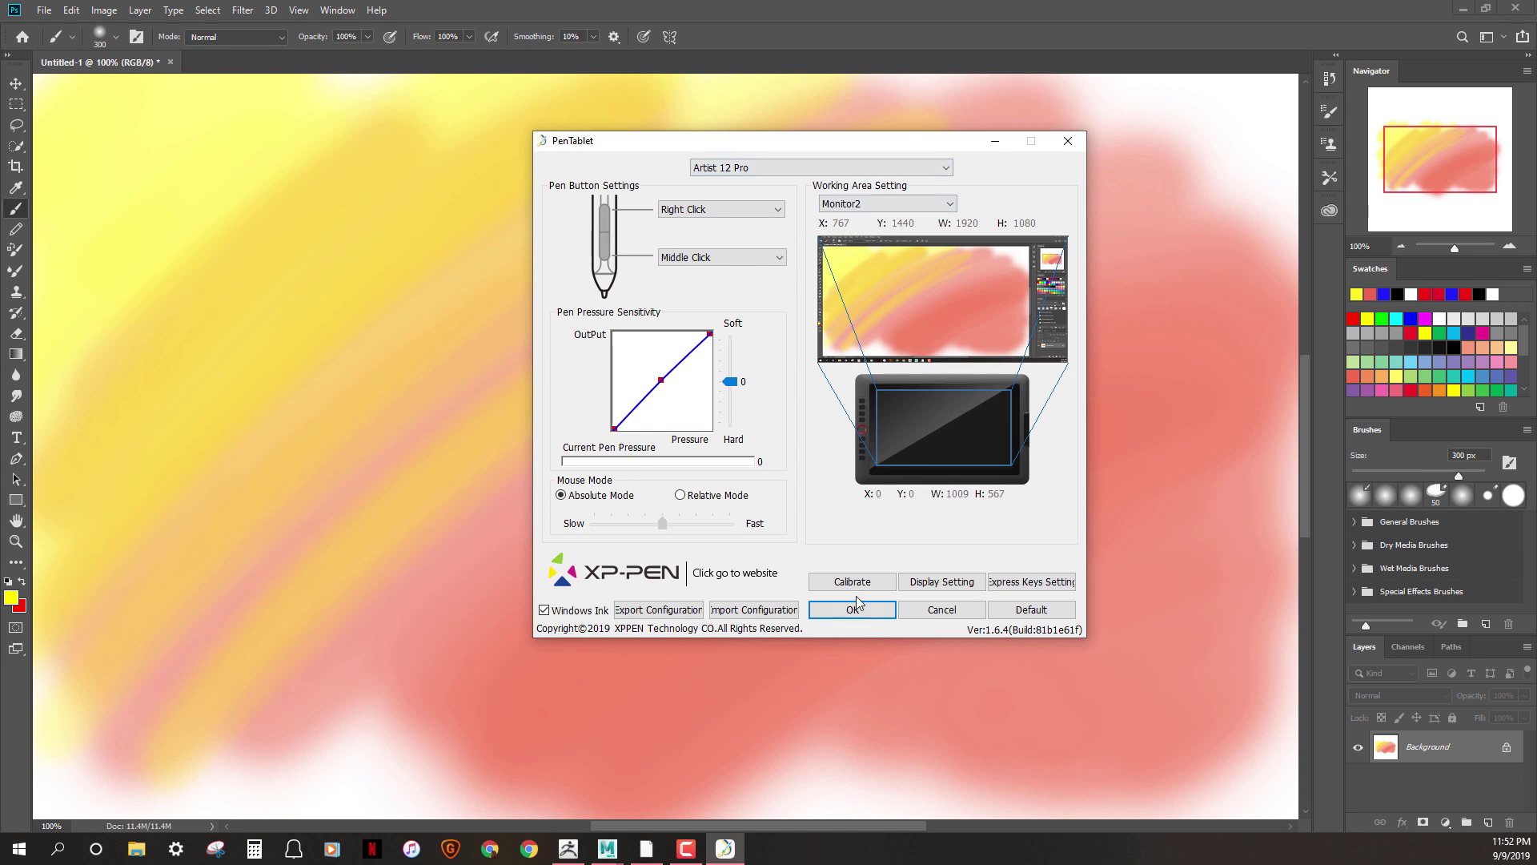
# Step: Review the K1–K8 shortcuts, including K6, and the dial functions, keeping the first as keyboard
pyautogui.click(1041, 583)
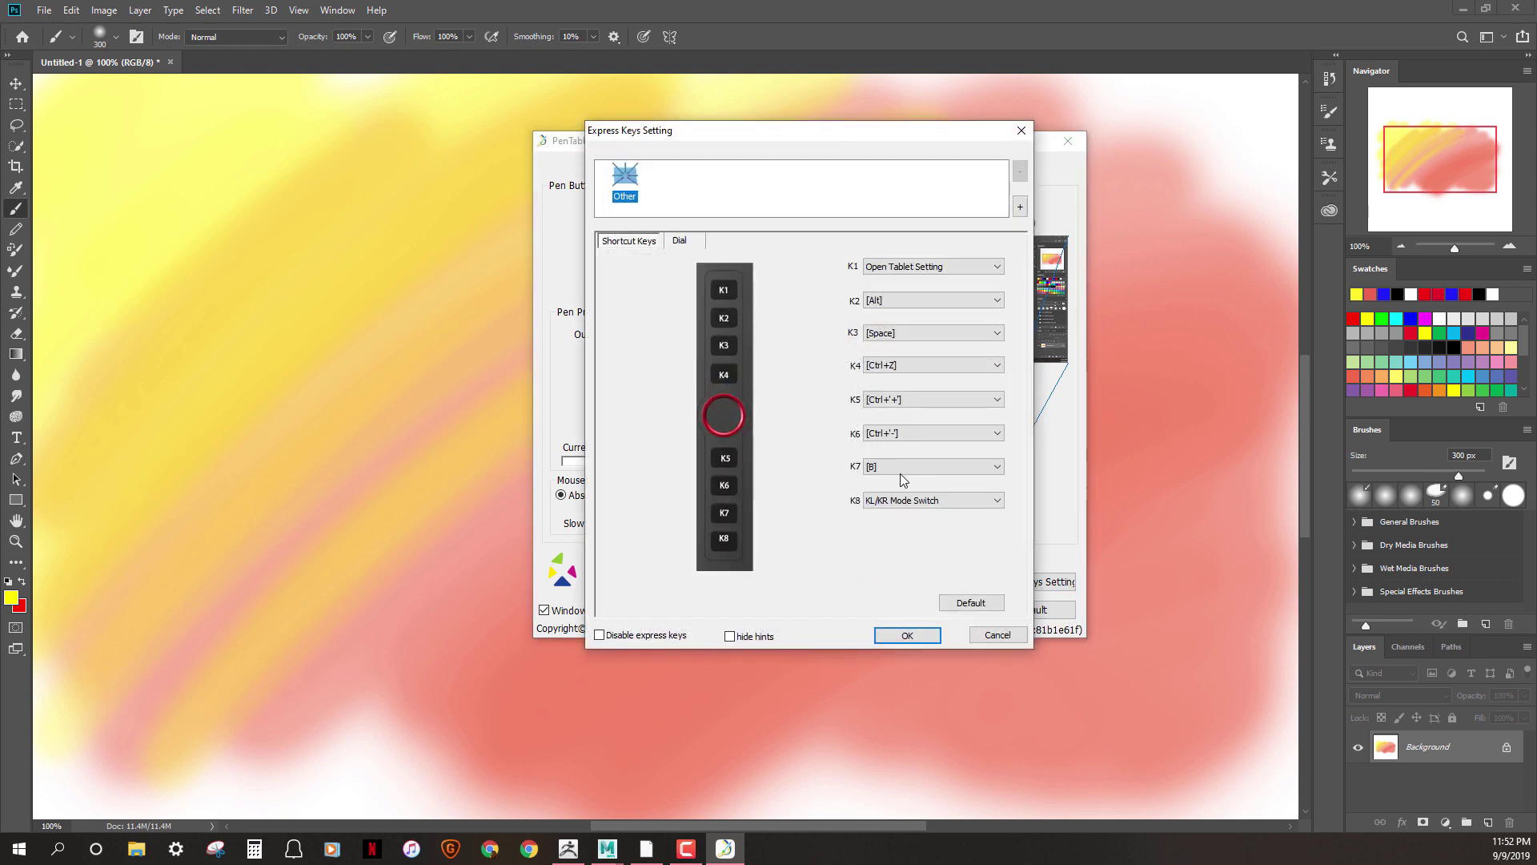
pyautogui.click(680, 243)
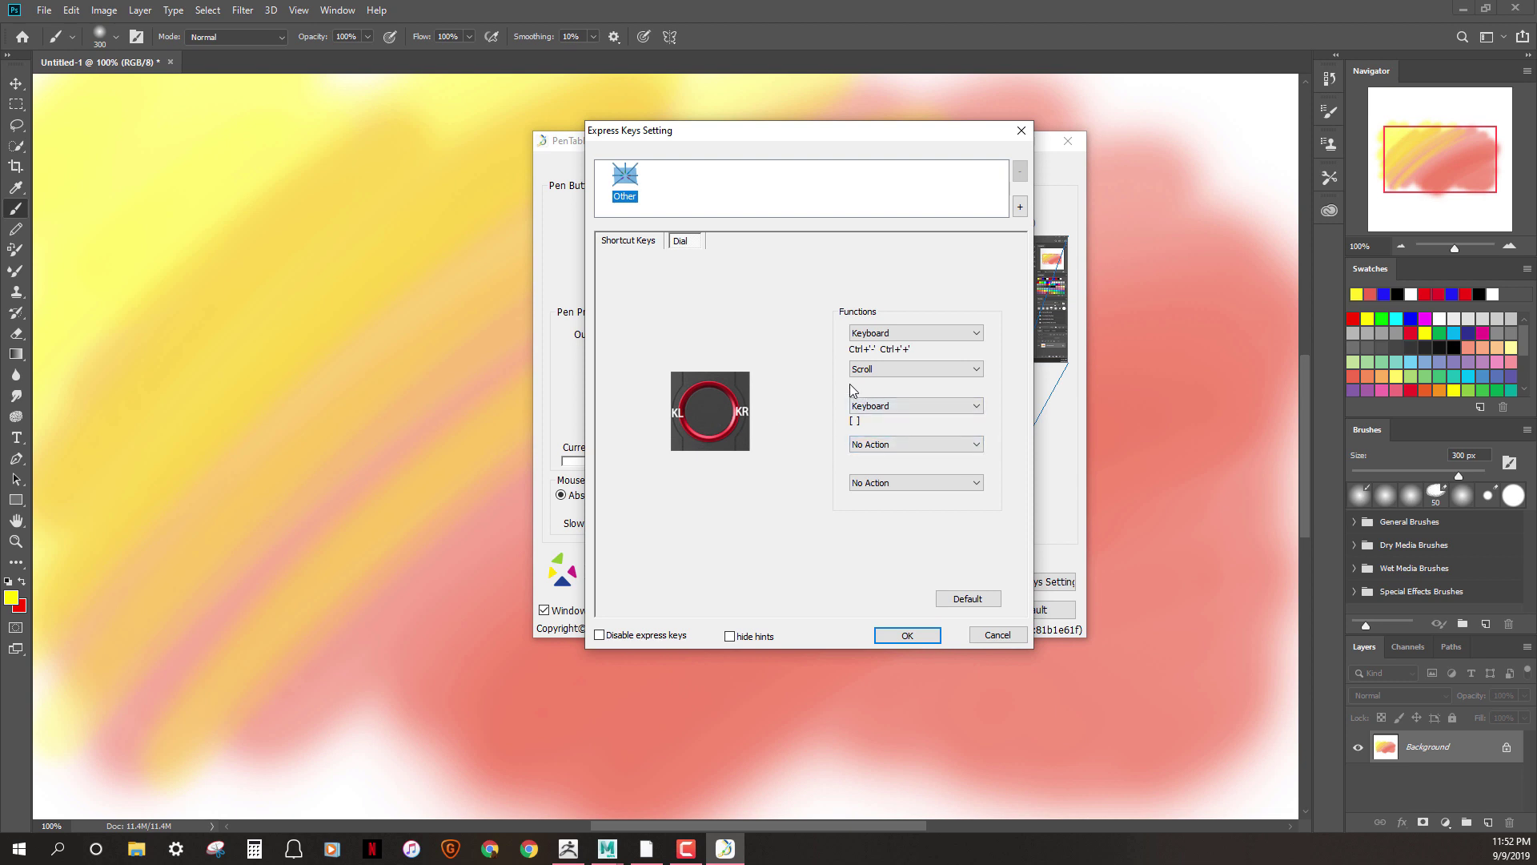
pyautogui.click(879, 333)
pyautogui.click(880, 333)
pyautogui.click(629, 242)
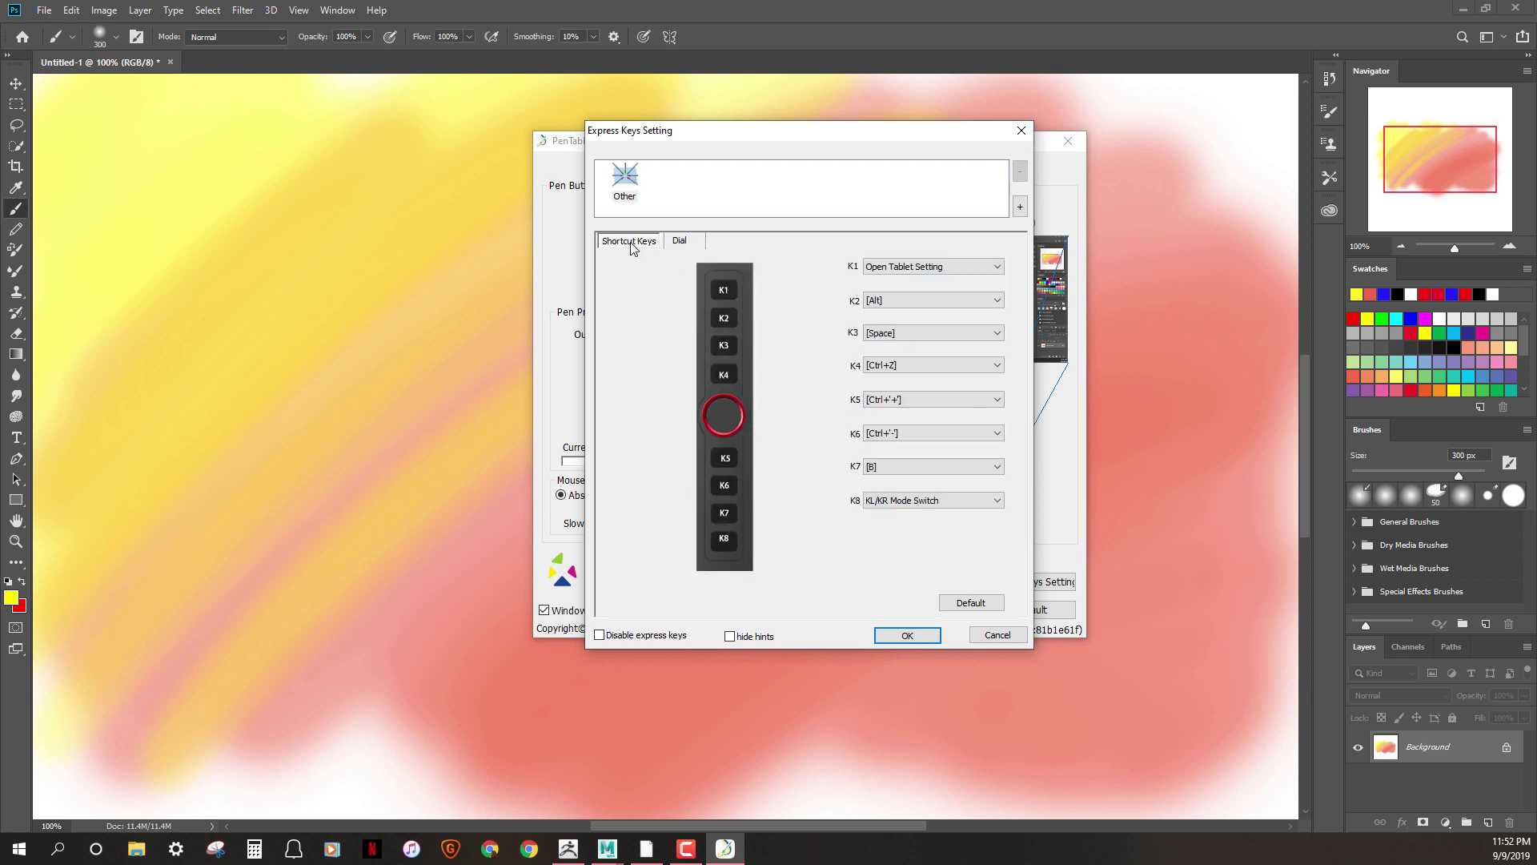
pyautogui.click(897, 433)
pyautogui.click(678, 241)
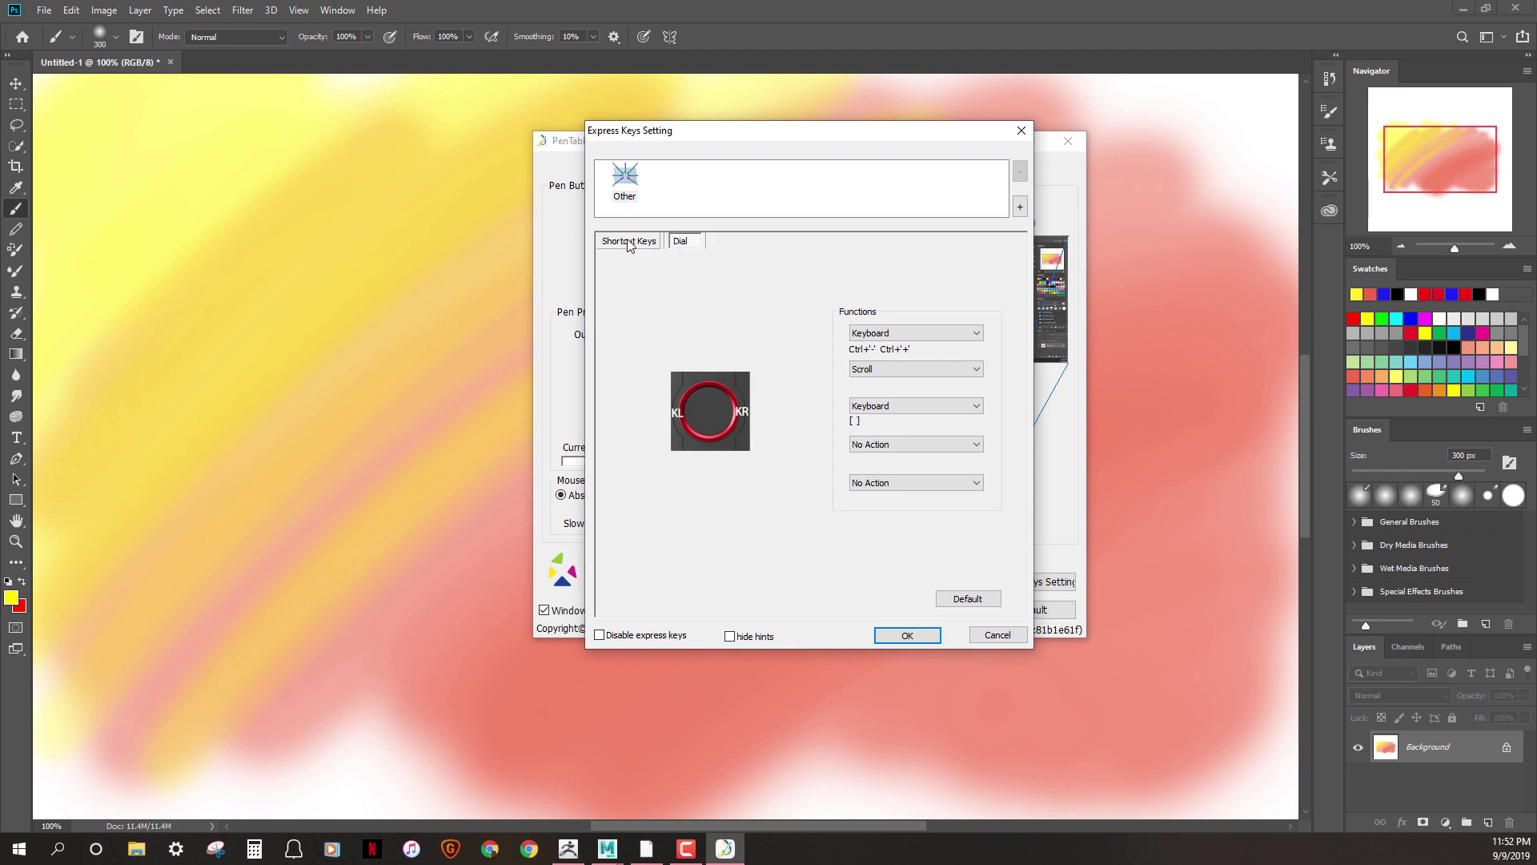
pyautogui.click(629, 242)
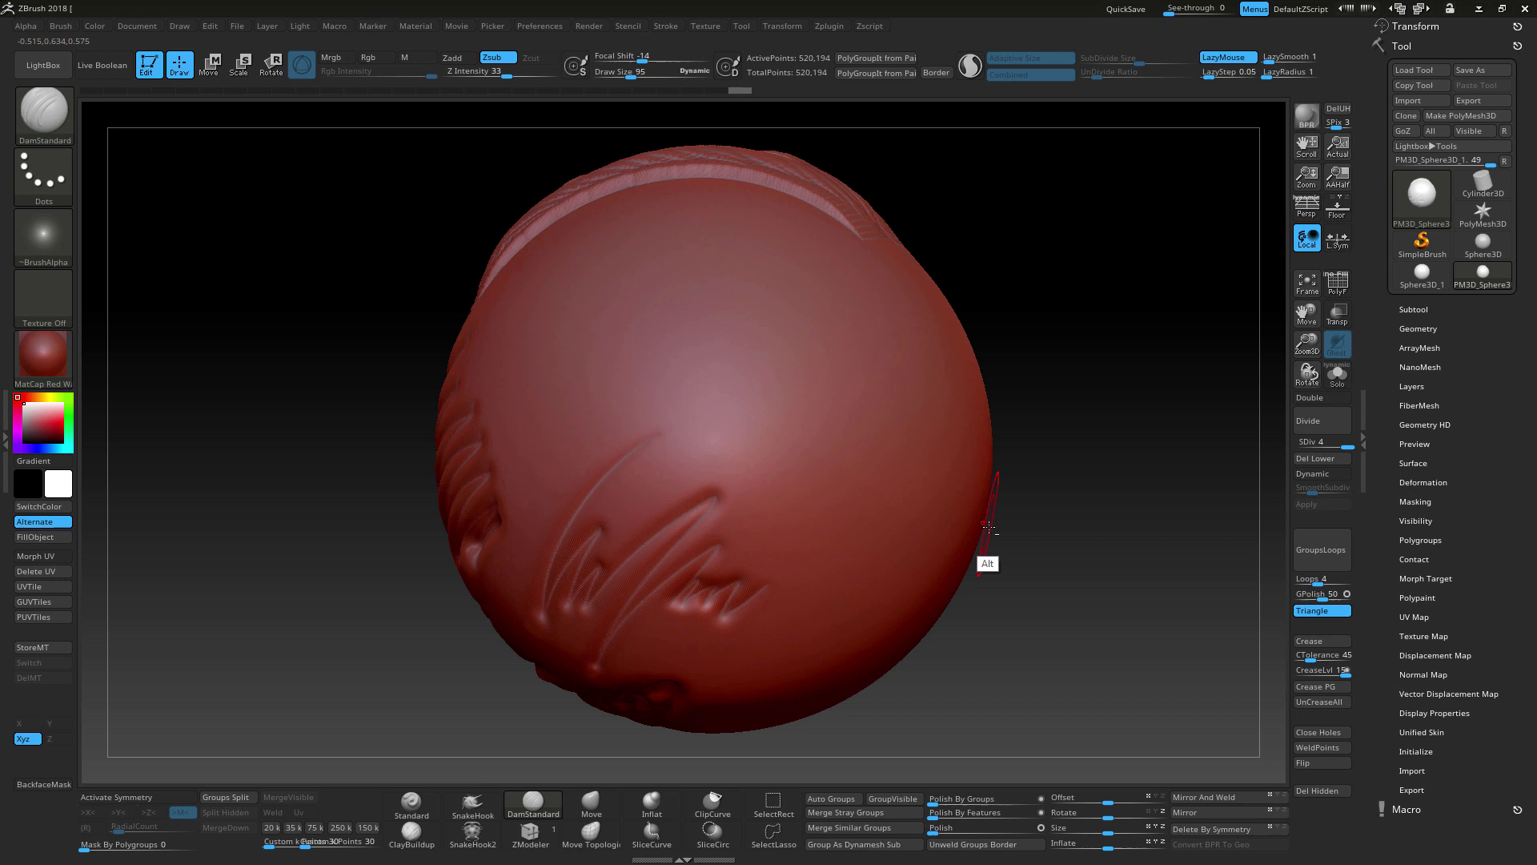
# Step: Rotate the red sphere to display its ClayBuildup strokes on the top and left
pyautogui.moveTo(960, 552)
pyautogui.mouseDown()
pyautogui.moveTo(881, 525)
pyautogui.moveTo(925, 503)
pyautogui.moveTo(901, 558)
pyautogui.moveTo(988, 554)
pyautogui.mouseUp()
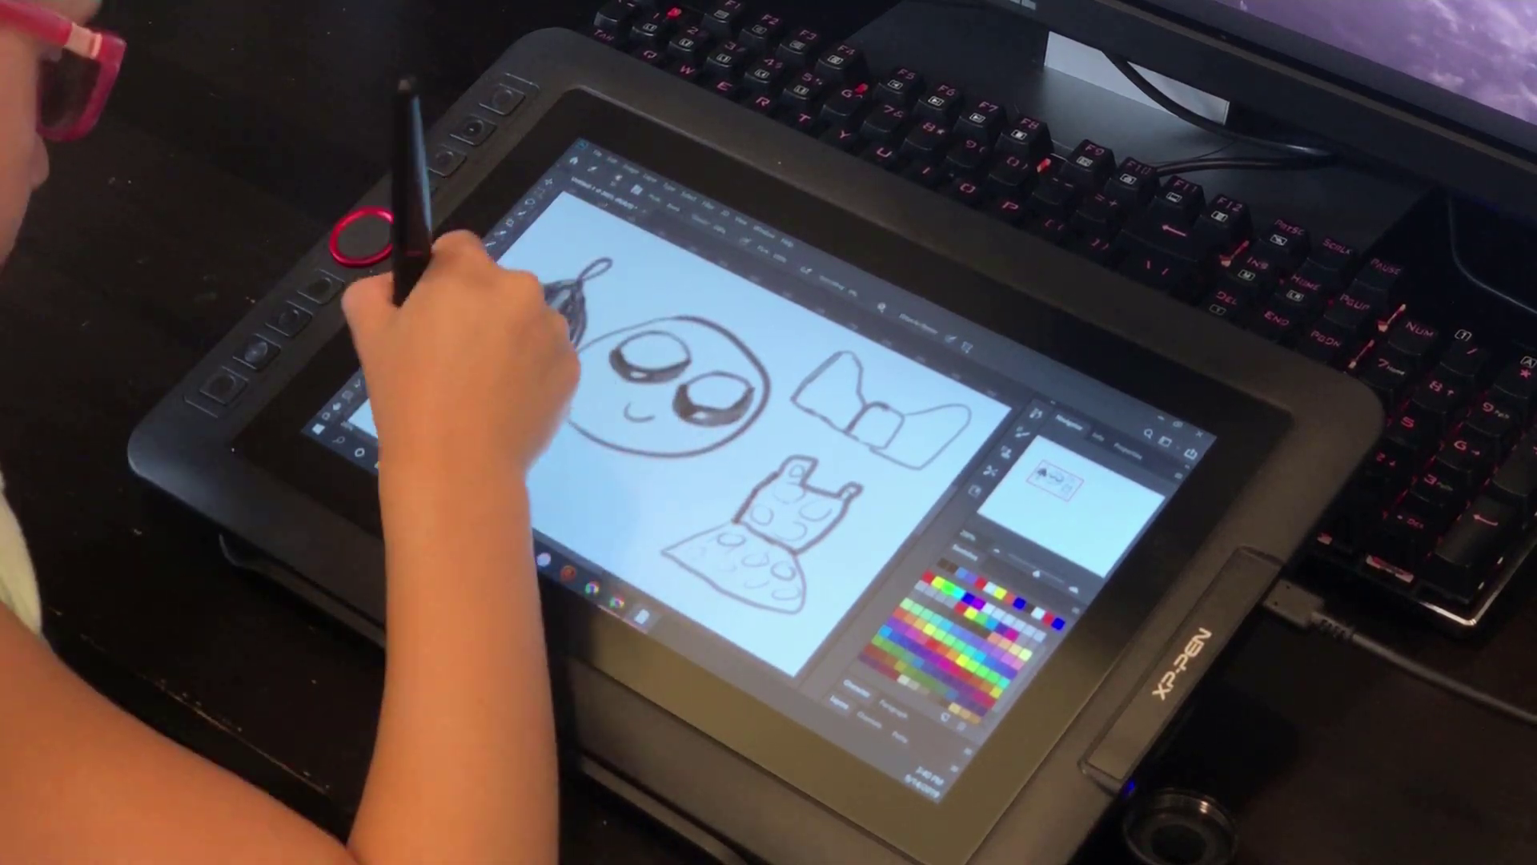
# Step: Undo the loop above the face, then draw a red stroke and a red figure-8 at the sketch's top-left
pyautogui.hotkey('ctrl', 'z')
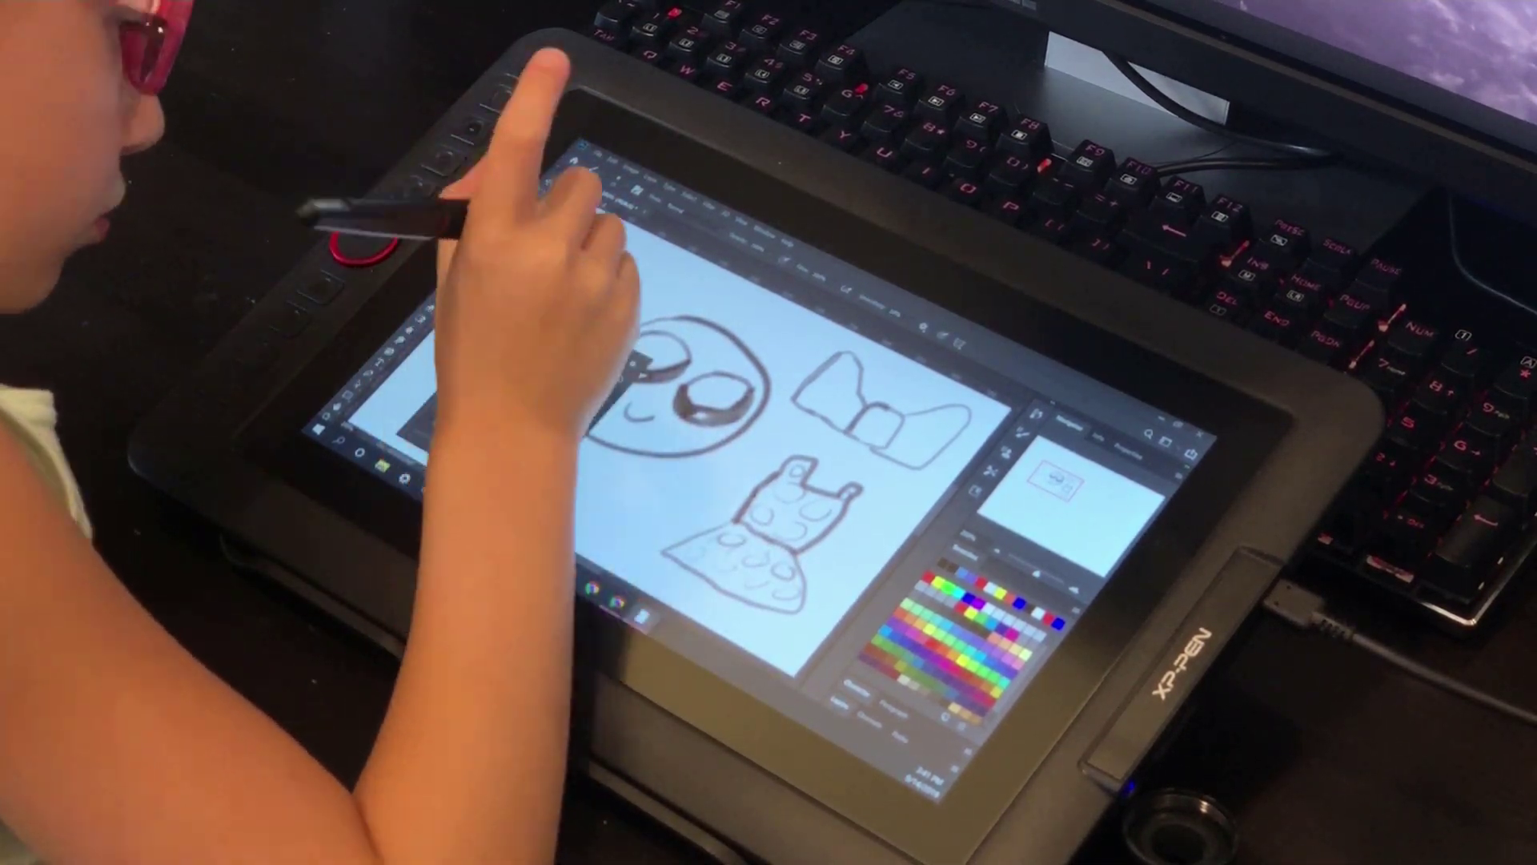
pyautogui.click(931, 575)
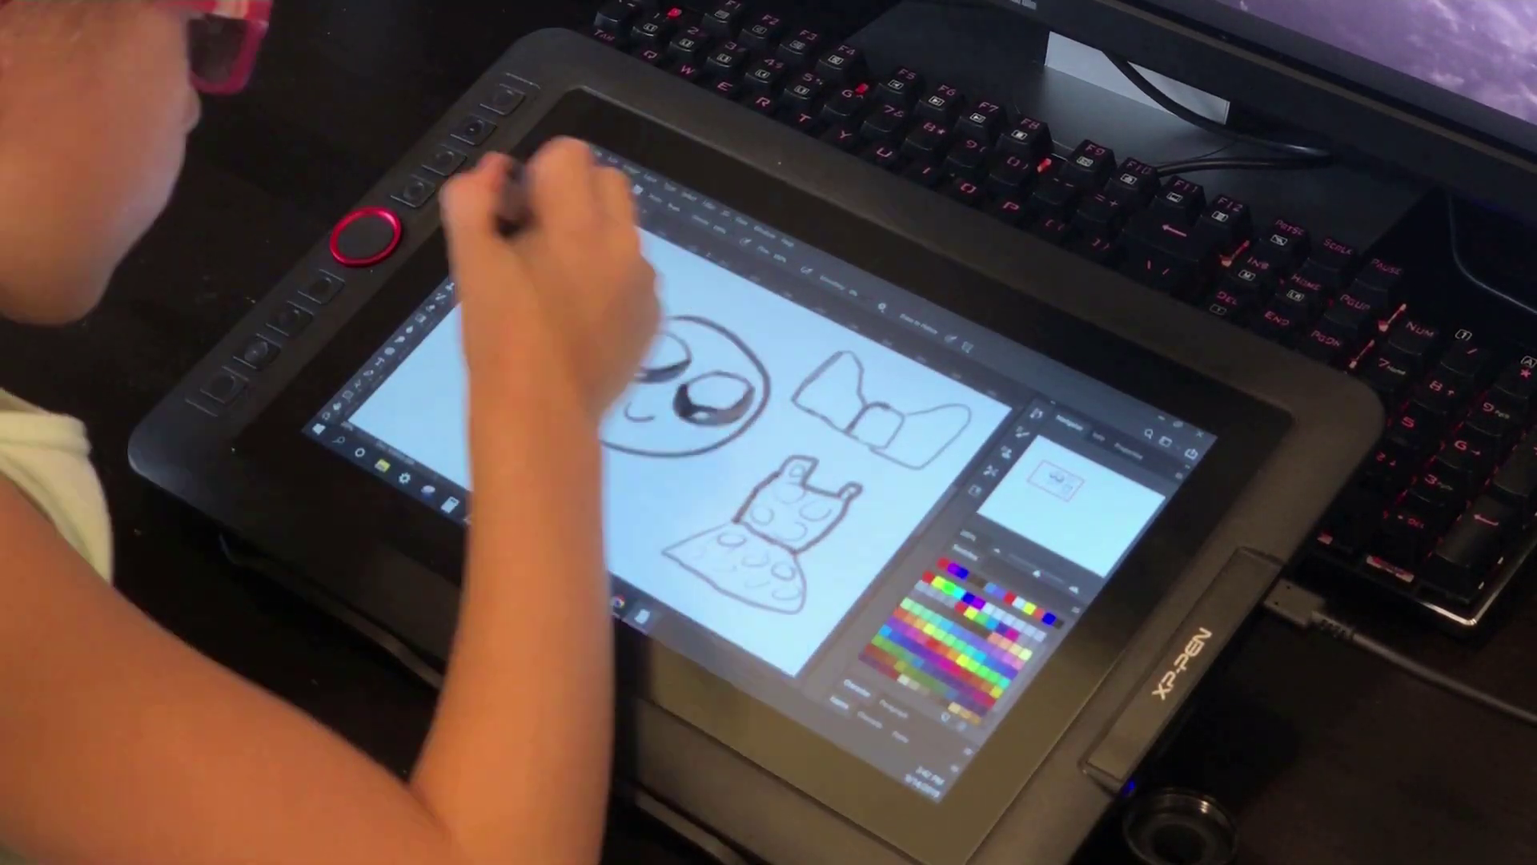
pyautogui.moveTo(677, 301)
pyautogui.mouseDown()
pyautogui.moveTo(698, 294)
pyautogui.moveTo(577, 240)
pyautogui.moveTo(689, 296)
pyautogui.mouseUp()
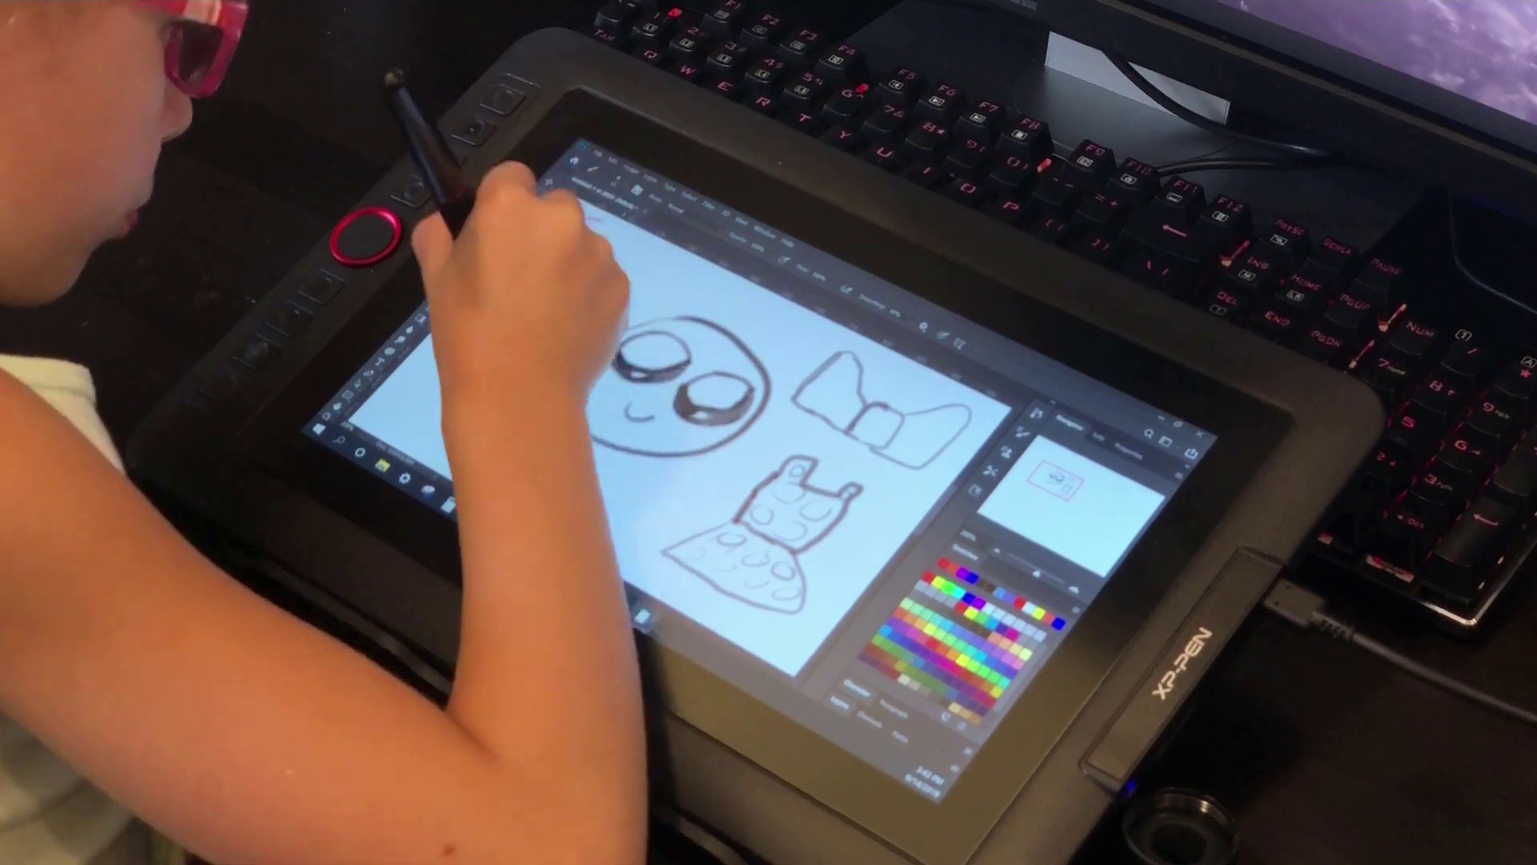
pyautogui.moveTo(593, 220); pyautogui.dragTo(550, 320)
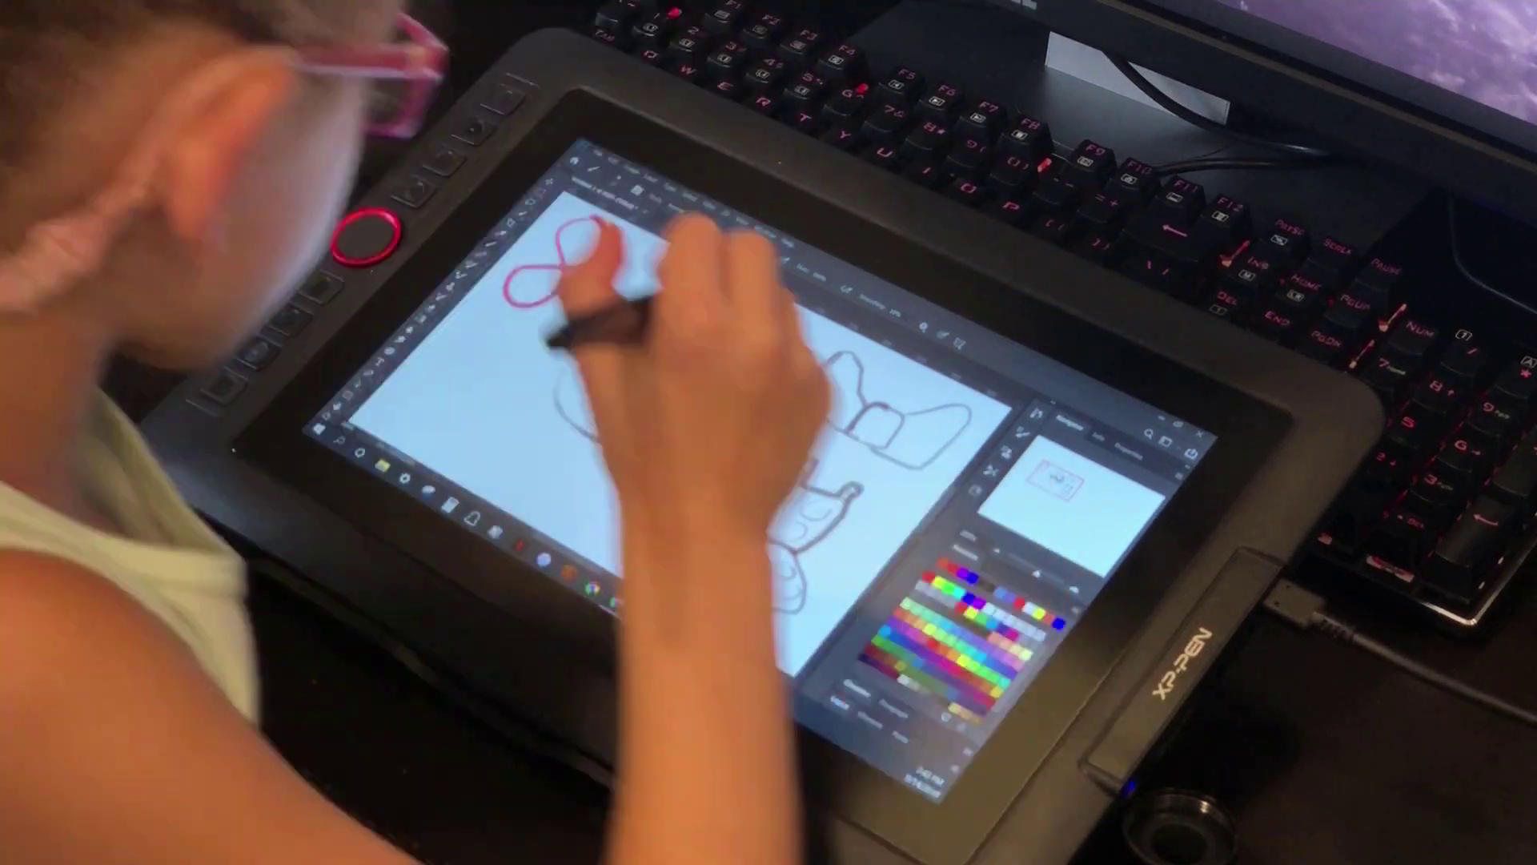